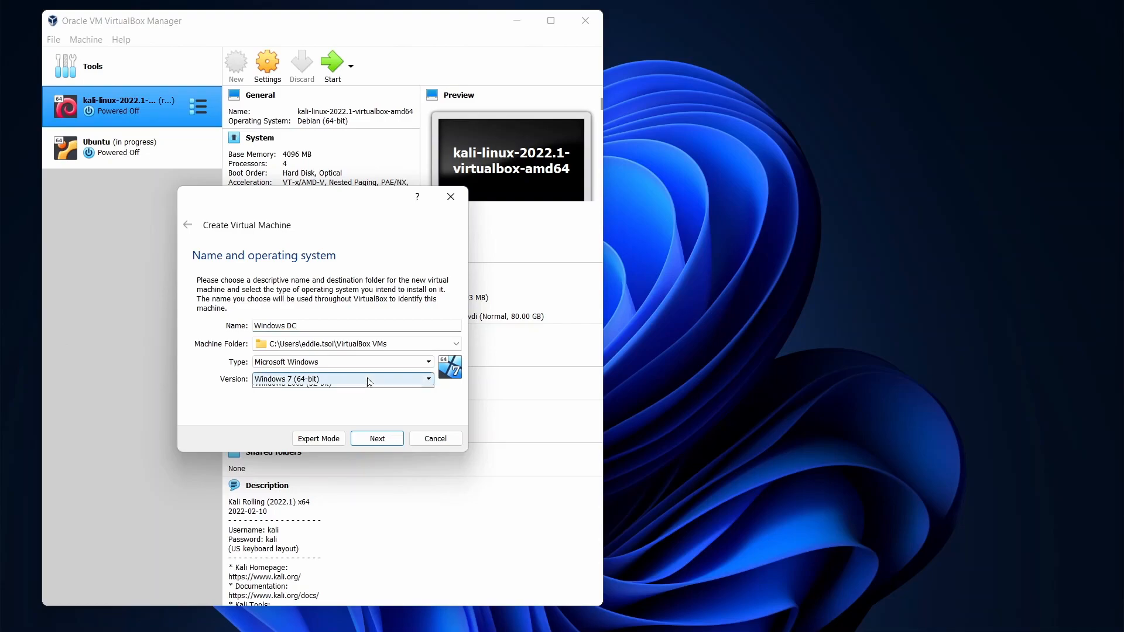
- Choose Other Windows (64-bit) as the version and give the VM 2048 MB of memory
scroll(427, 430, down, 2)
scroll(429, 436, down, 3)
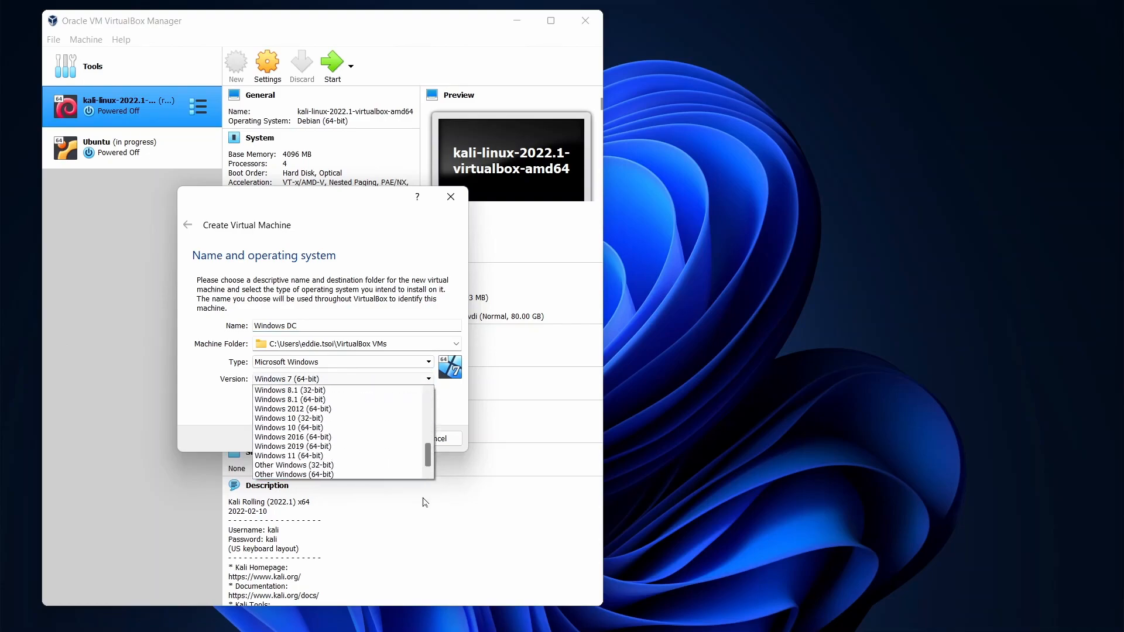
click(350, 474)
click(375, 440)
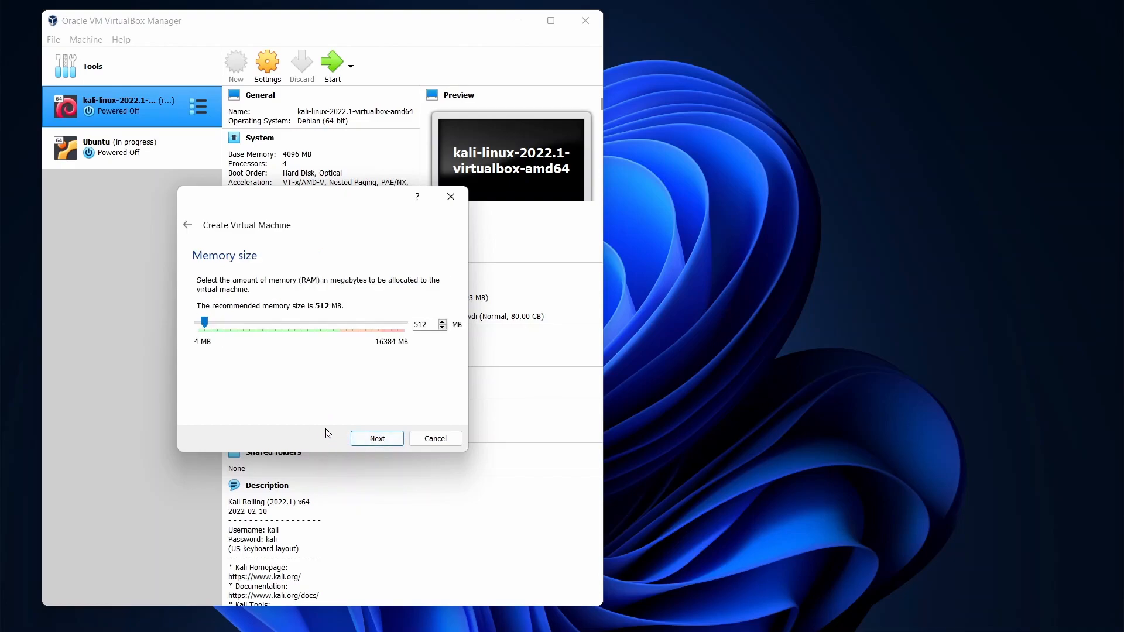
key(Tab)
text(2048)
click(382, 440)
- Add a new dynamically allocated 30 GB VDI disk and create the VM
click(365, 440)
click(381, 458)
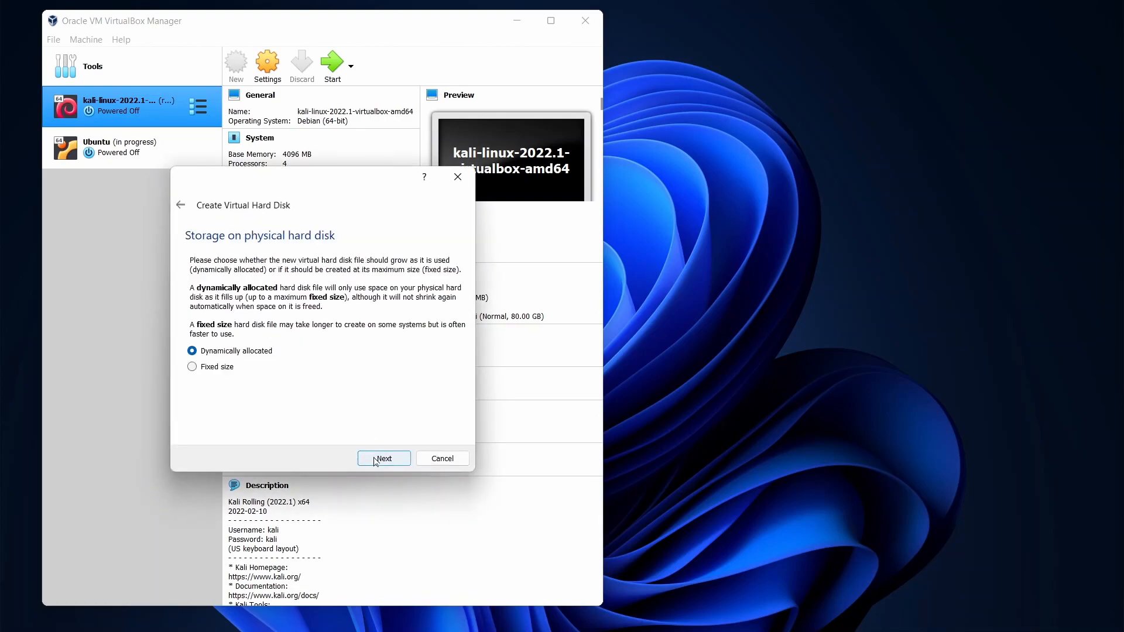
click(381, 458)
click(440, 334)
key(BackSpace)
text(30.00 GB)
click(377, 462)
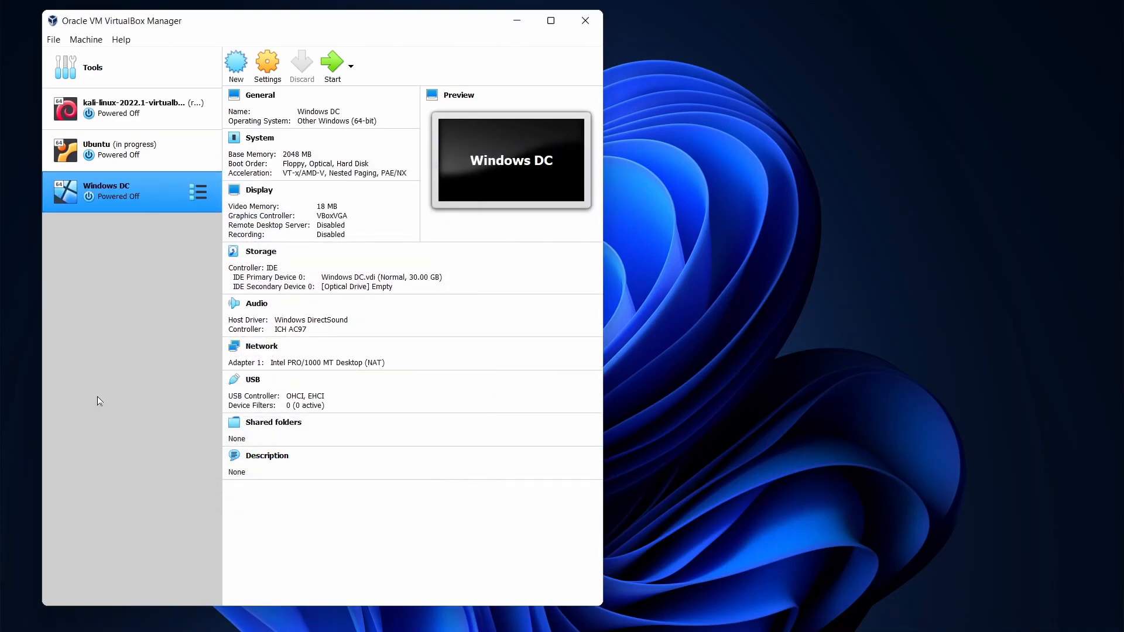
- Boot Windows DC with the Windows Server 2022 evaluation ISO selected as its start-up disk
double_click(120, 202)
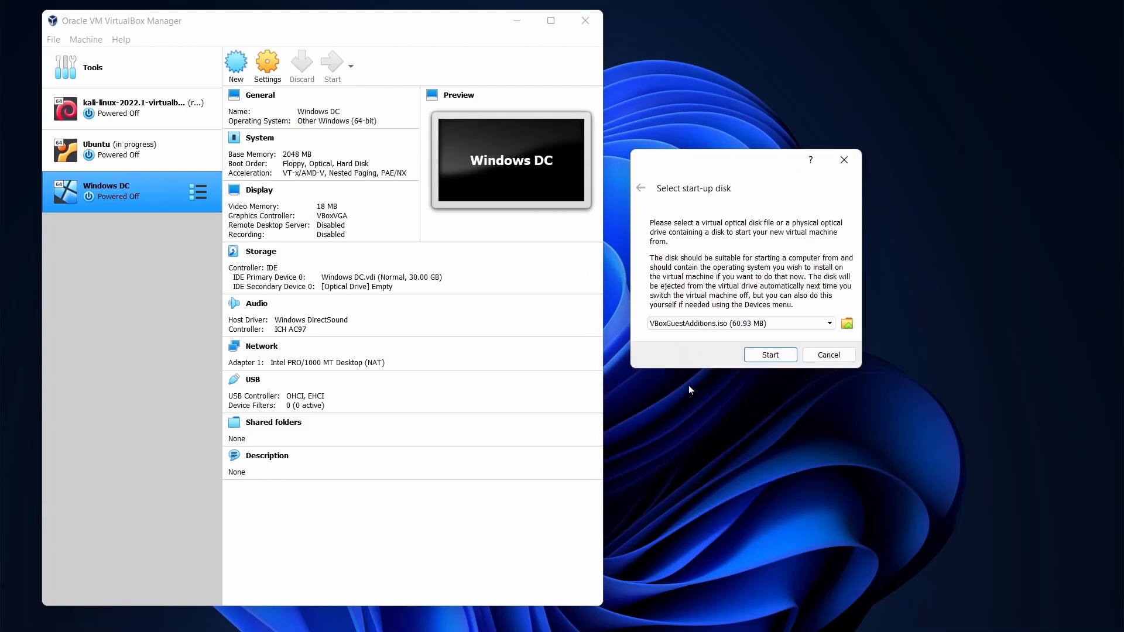
click(848, 325)
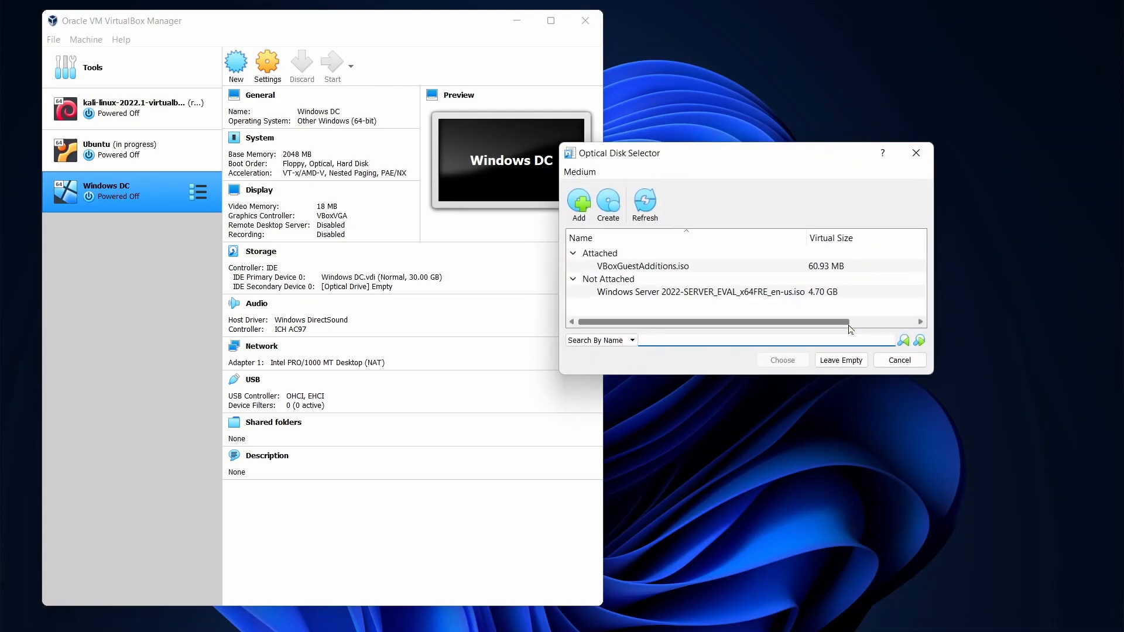
click(713, 296)
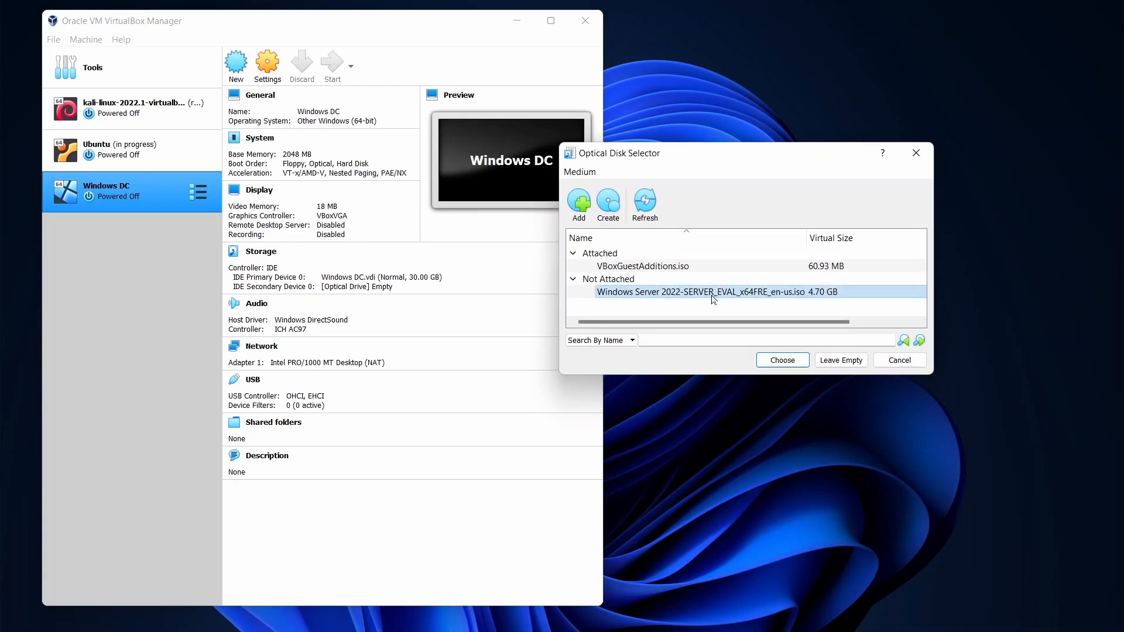
double_click(713, 297)
click(756, 357)
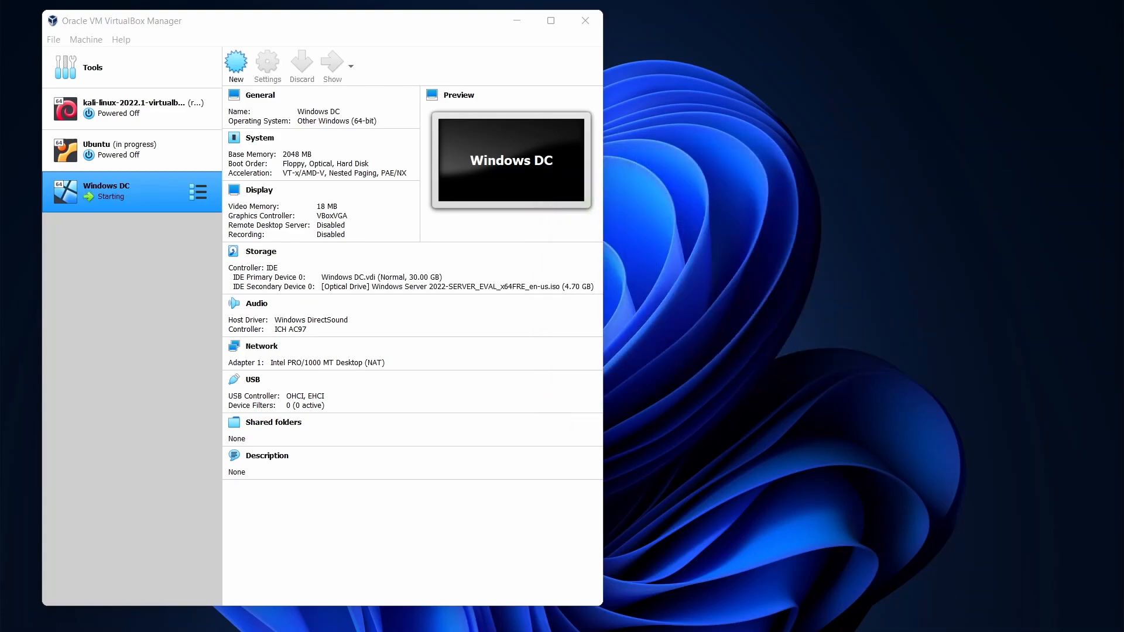
- Move the VM window left and enlarge it to fill most of the screen
drag(846, 212, 717, 103)
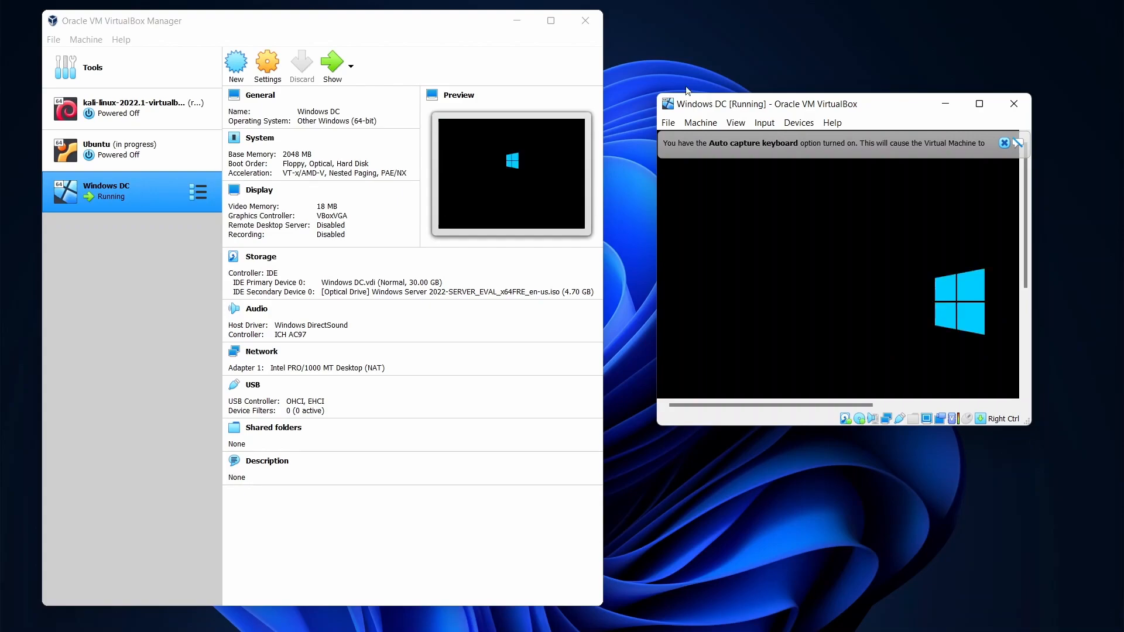
drag(658, 425, 612, 504)
drag(1031, 504, 1088, 516)
drag(476, 26, 455, 19)
drag(612, 92, 240, 23)
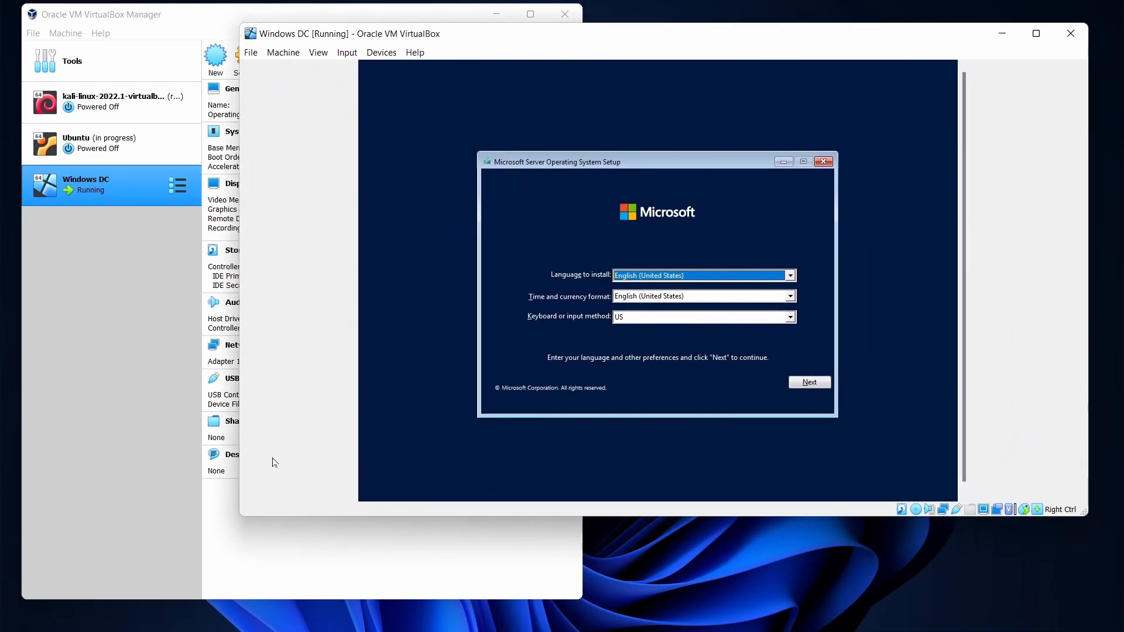
drag(240, 516, 152, 604)
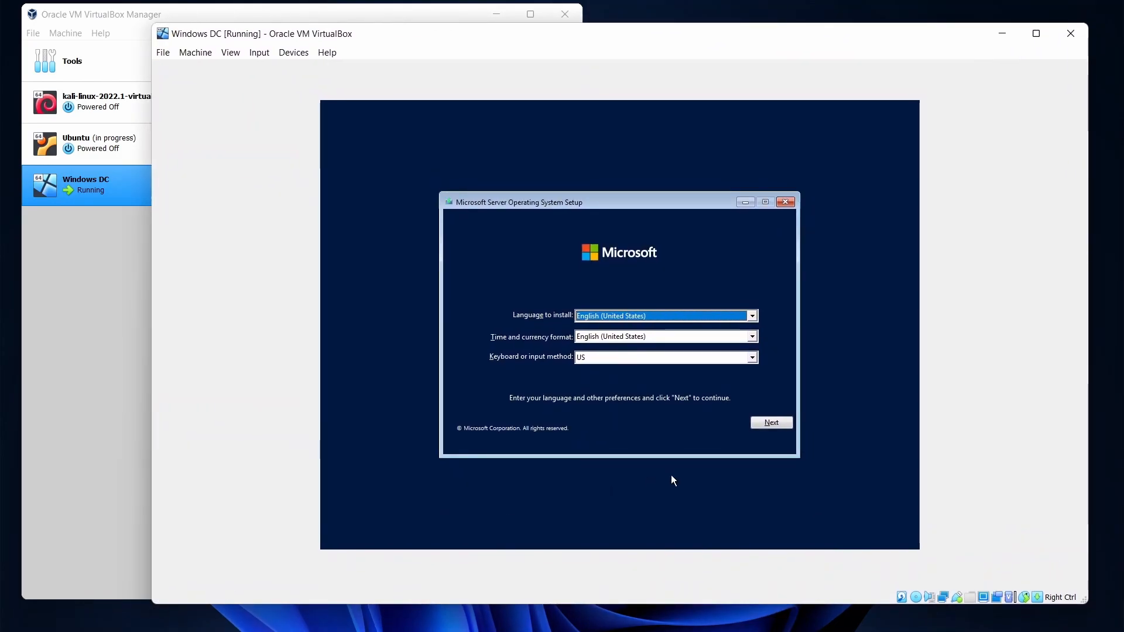
- Keep English (United States) and choose Standard Evaluation (Desktop Experience) to install
click(779, 423)
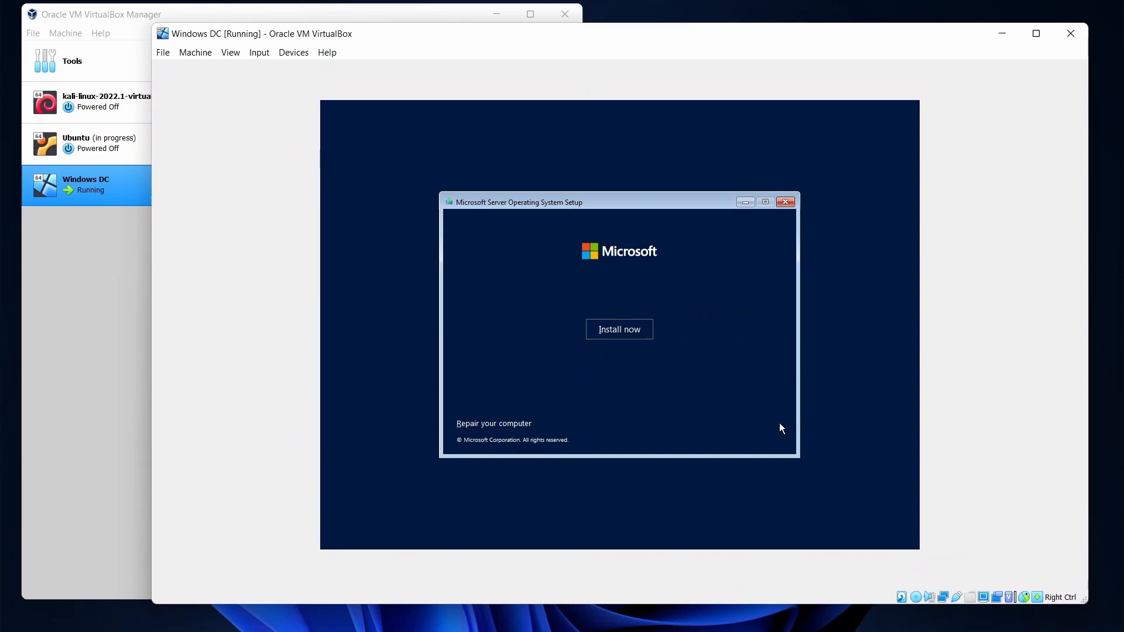
click(624, 329)
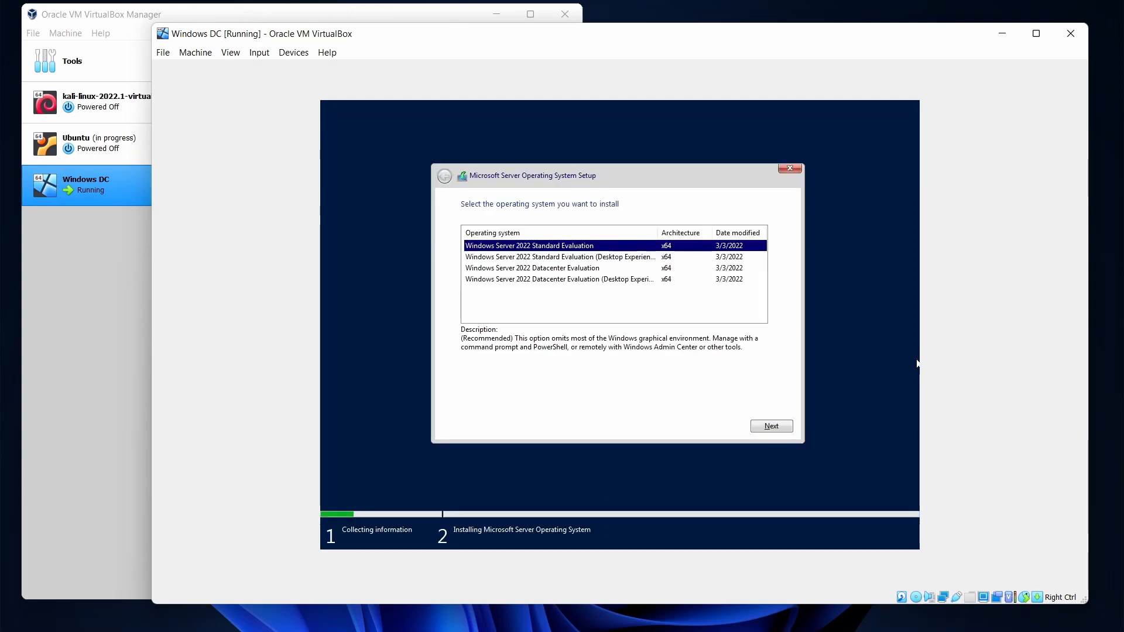
click(614, 258)
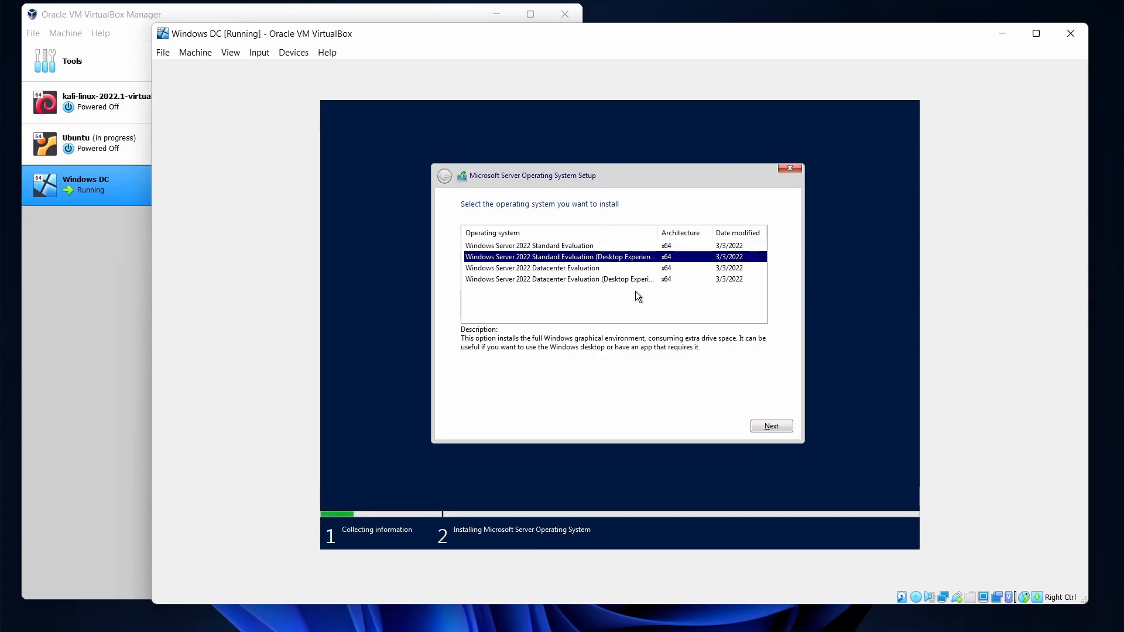
click(770, 428)
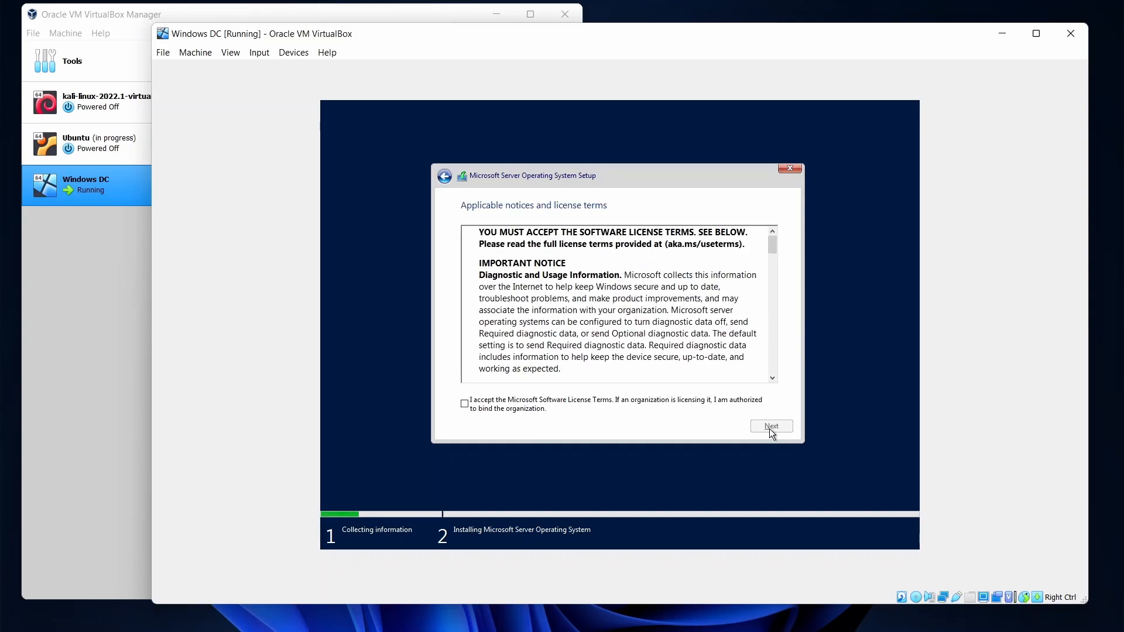
- Accept the license terms and run a custom install onto Drive 0's unallocated space
click(541, 411)
click(781, 433)
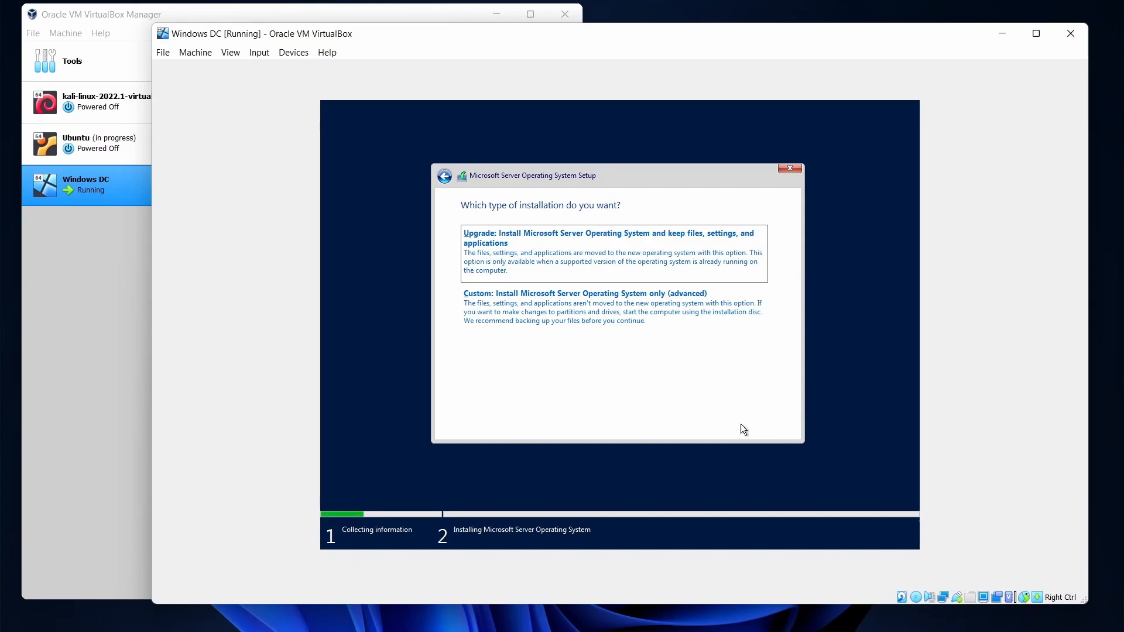
click(517, 304)
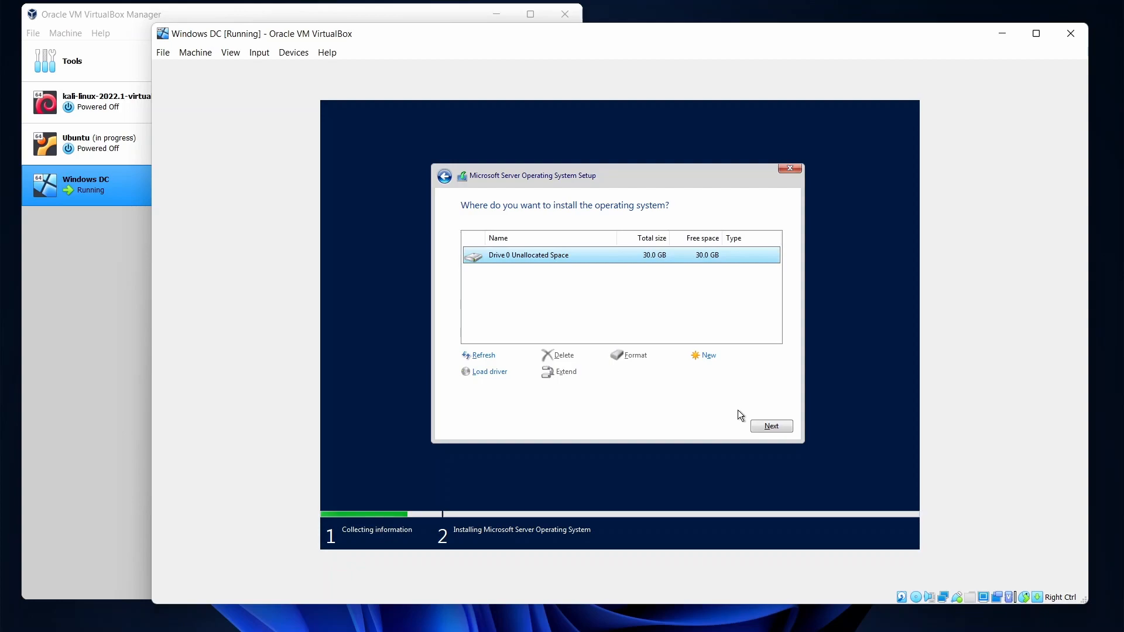
click(771, 427)
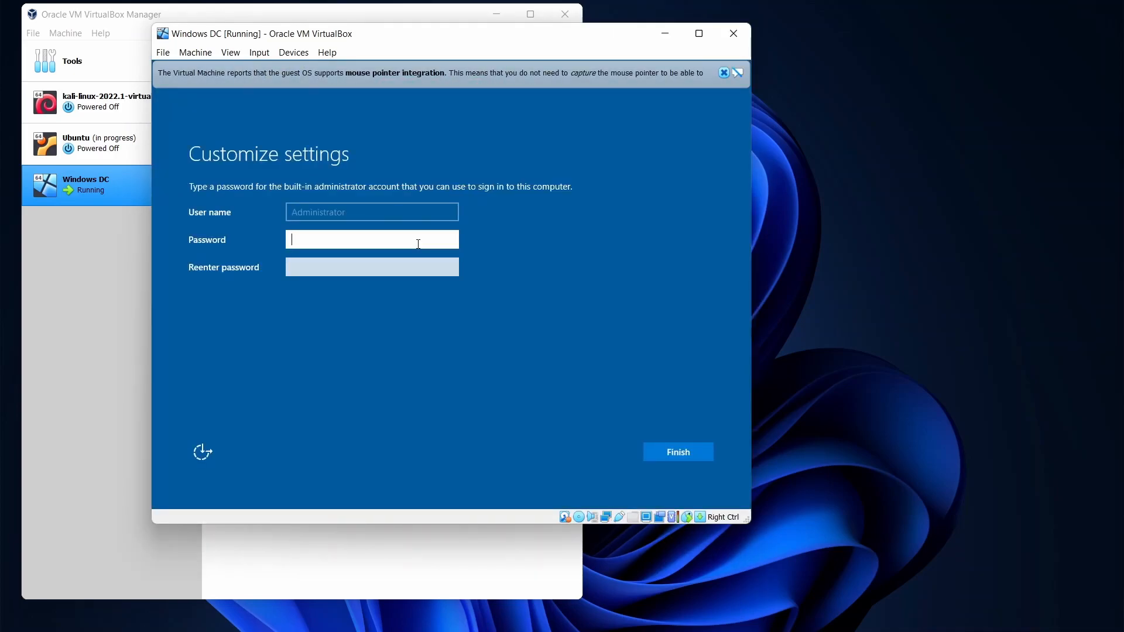
- Enter and confirm the Administrator password, correcting a typo, and finish setup
text(••••••••••)
key(Tab)
text(•••••••)
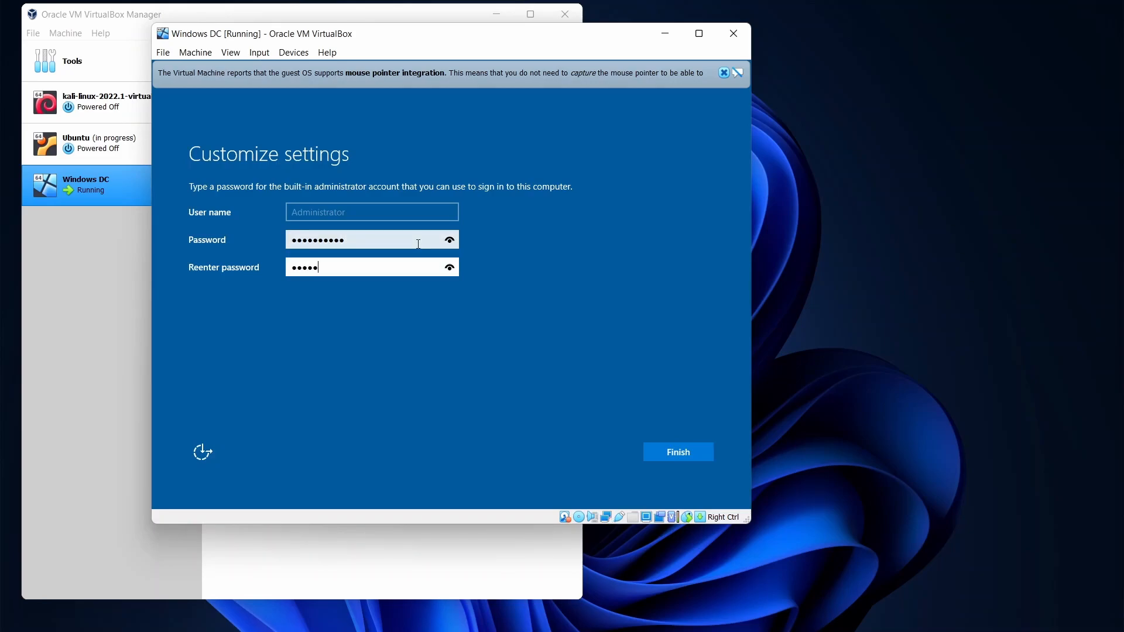
text(••••)
click(419, 244)
key(BackSpace)
key(BackSpace)
key(BackSpace)
key(BackSpace)
key(BackSpace)
key(BackSpace)
key(BackSpace)
key(BackSpace)
key(BackSpace)
text(•••)
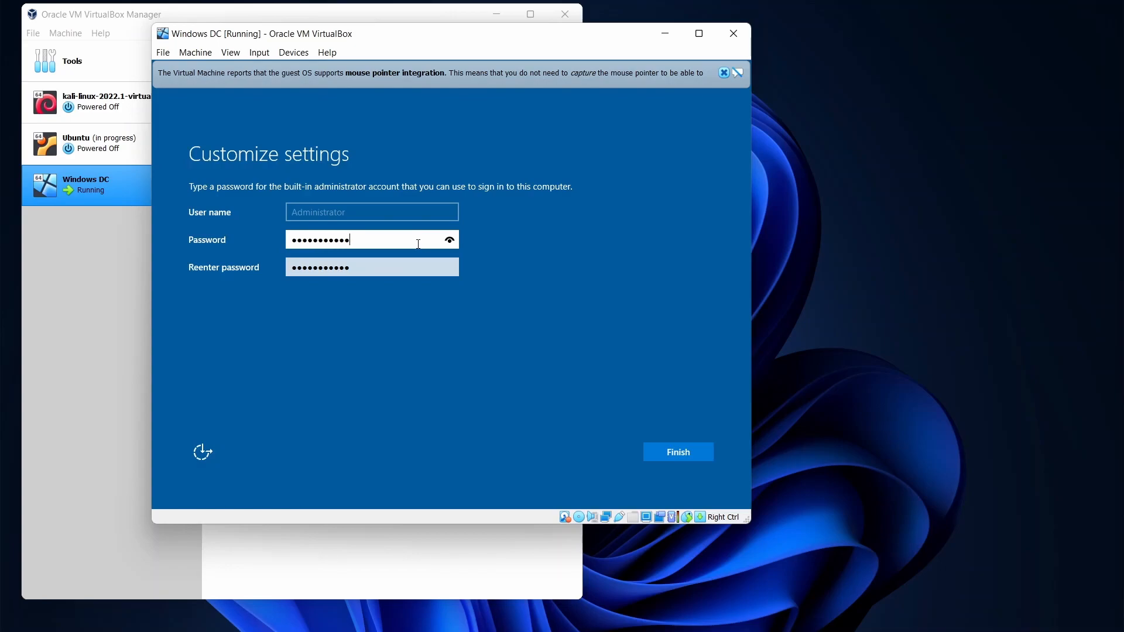
click(664, 456)
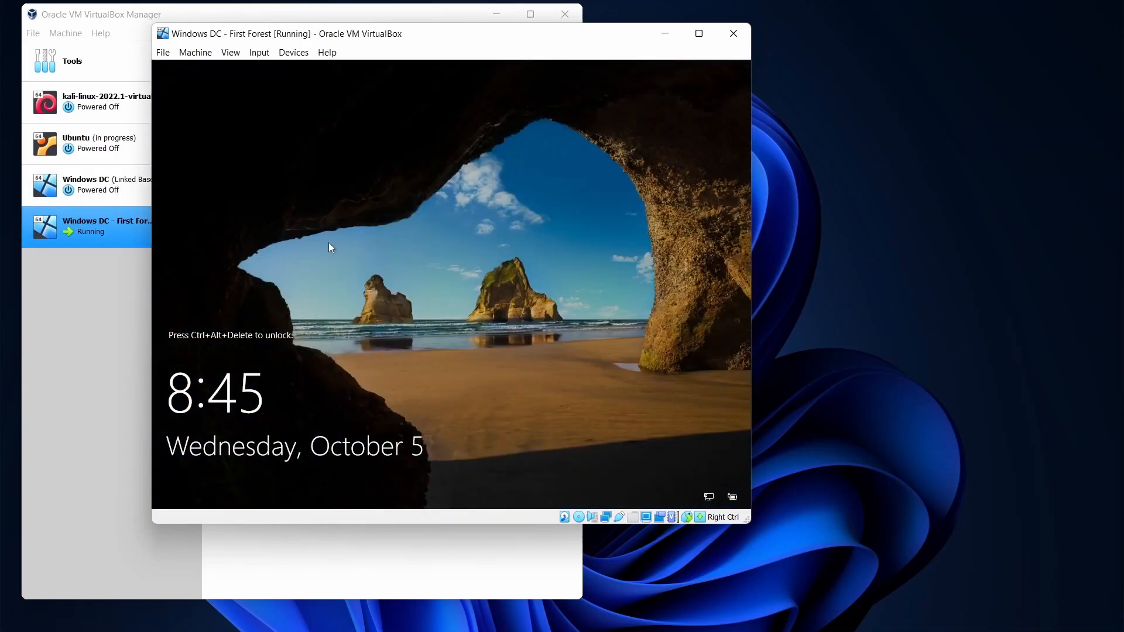
- Send Ctrl-Alt-Del to the VM and sign in as Administrator with the account password
click(259, 52)
mouse_move(303, 68)
click(451, 106)
text(P@ssw0rd)
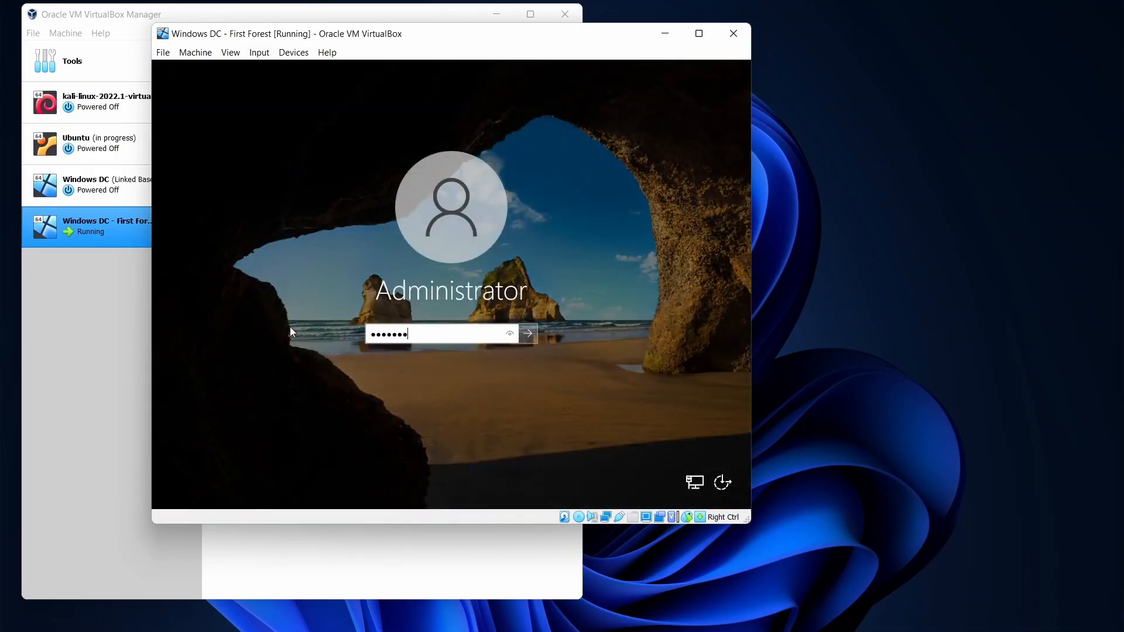
key(Return)
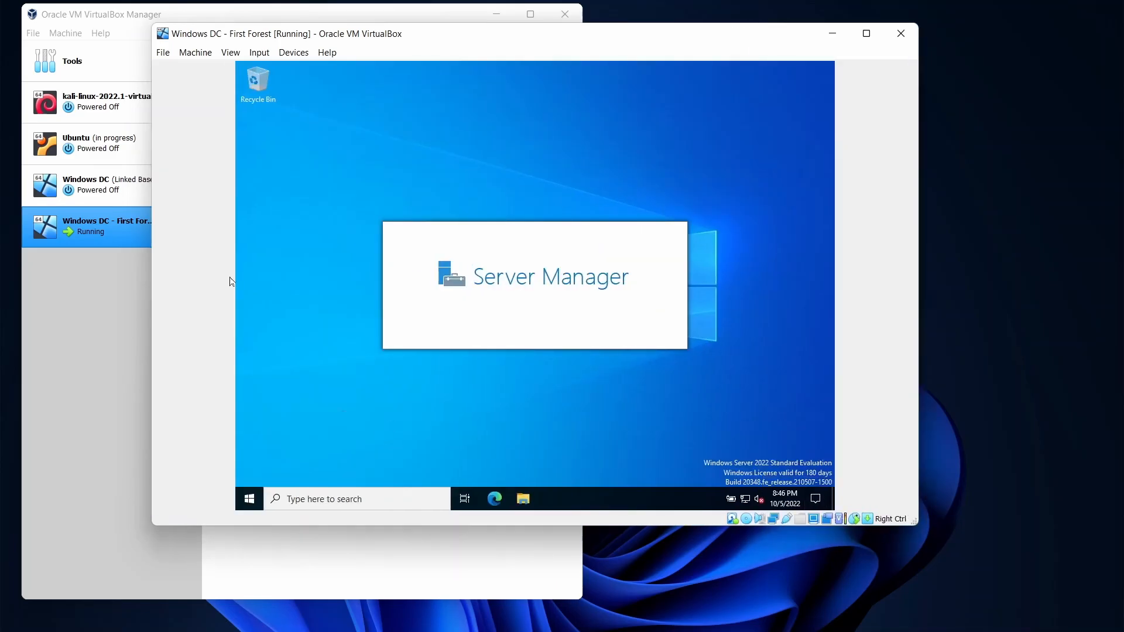
- Dismiss the Windows Admin Center prompt and open Server Manager's Manage menu
click(456, 158)
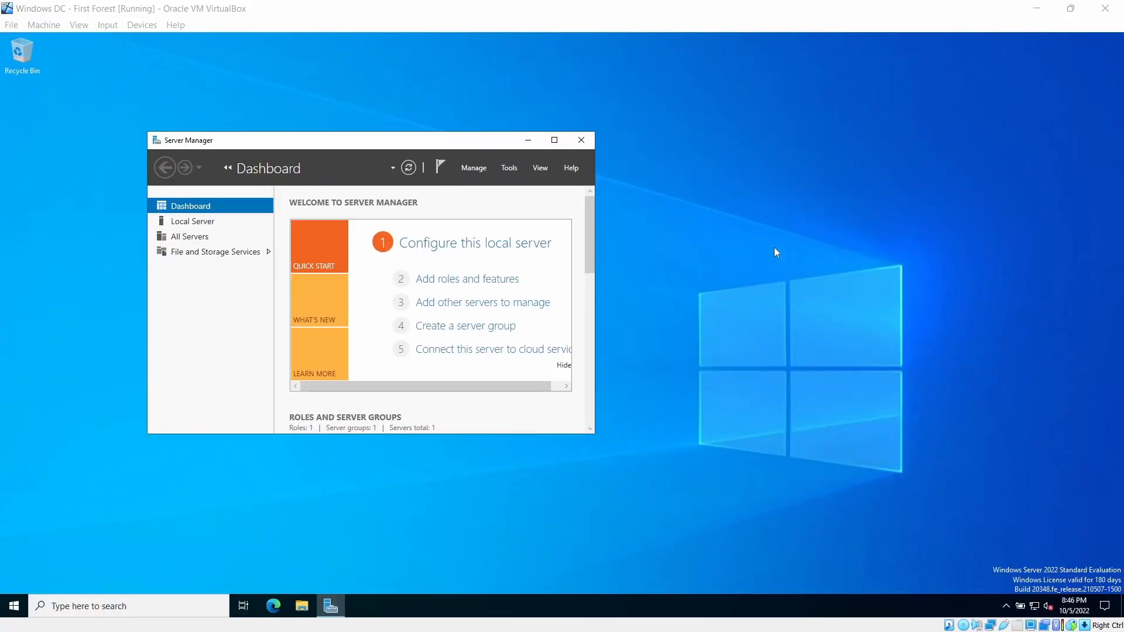
click(509, 168)
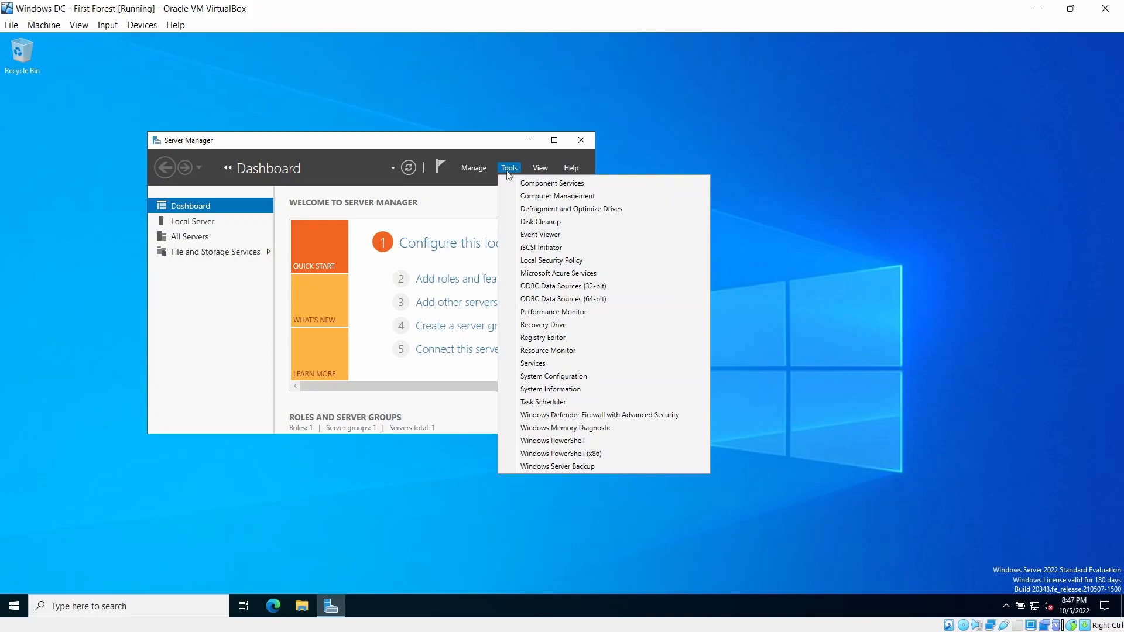
click(487, 144)
click(485, 165)
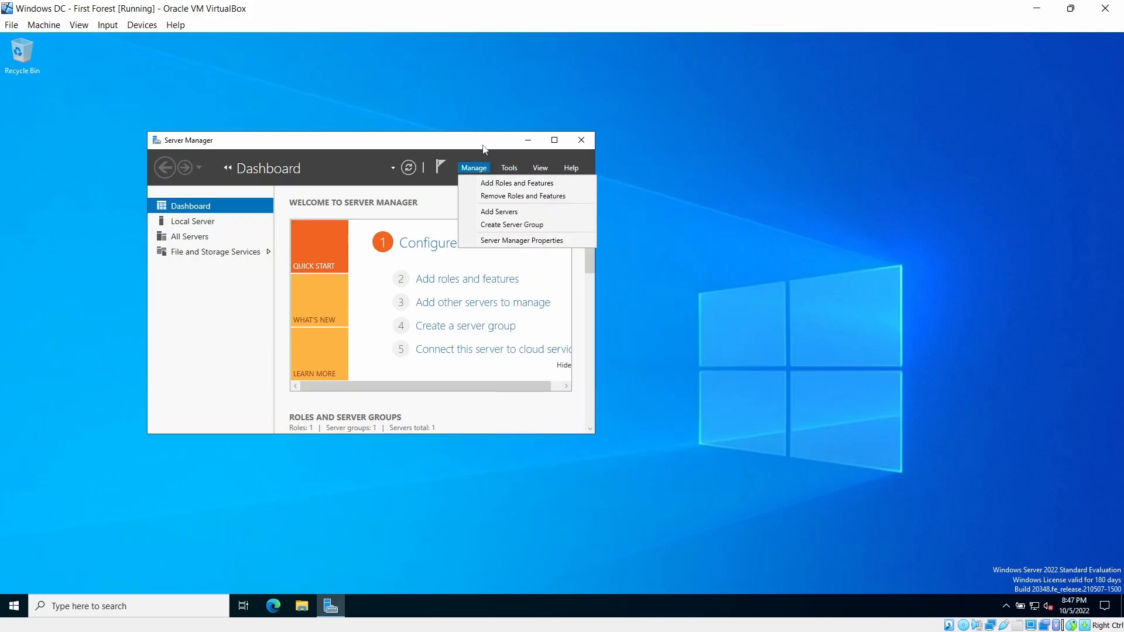
- Run Add Roles and Features as a role-based install on this server, ticking Active Directory Domain Services with its features
click(490, 183)
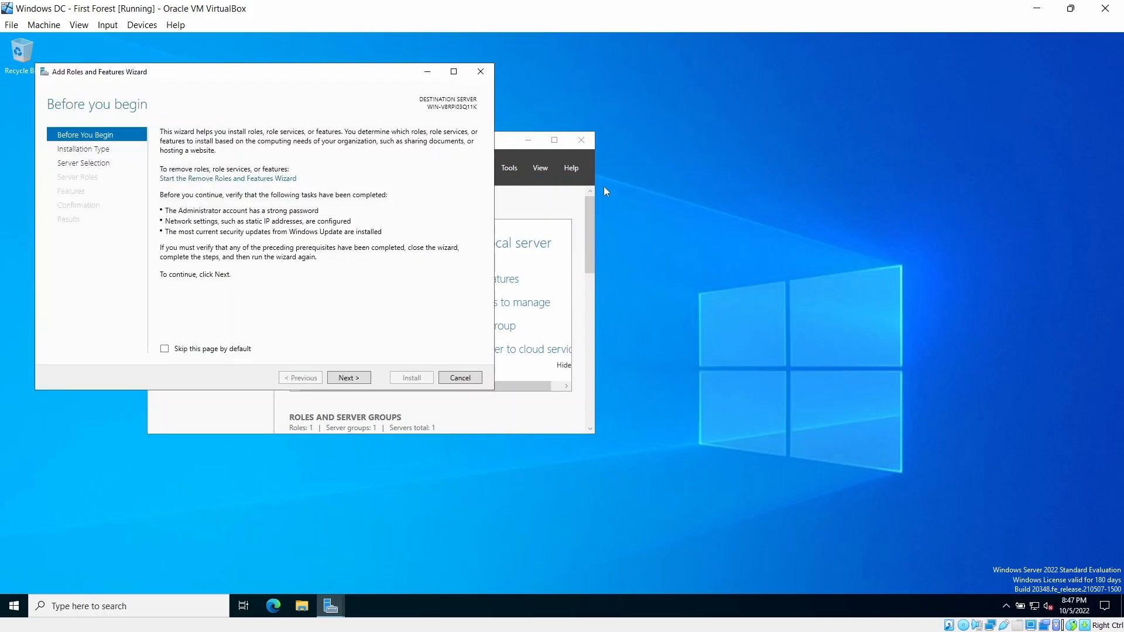
click(348, 379)
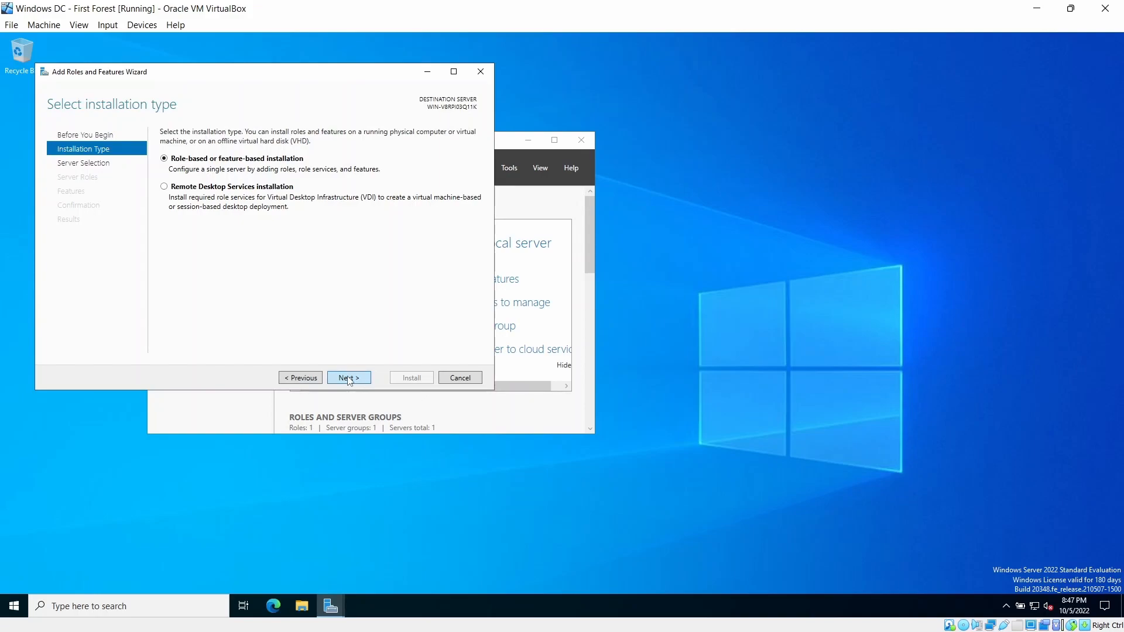
click(348, 379)
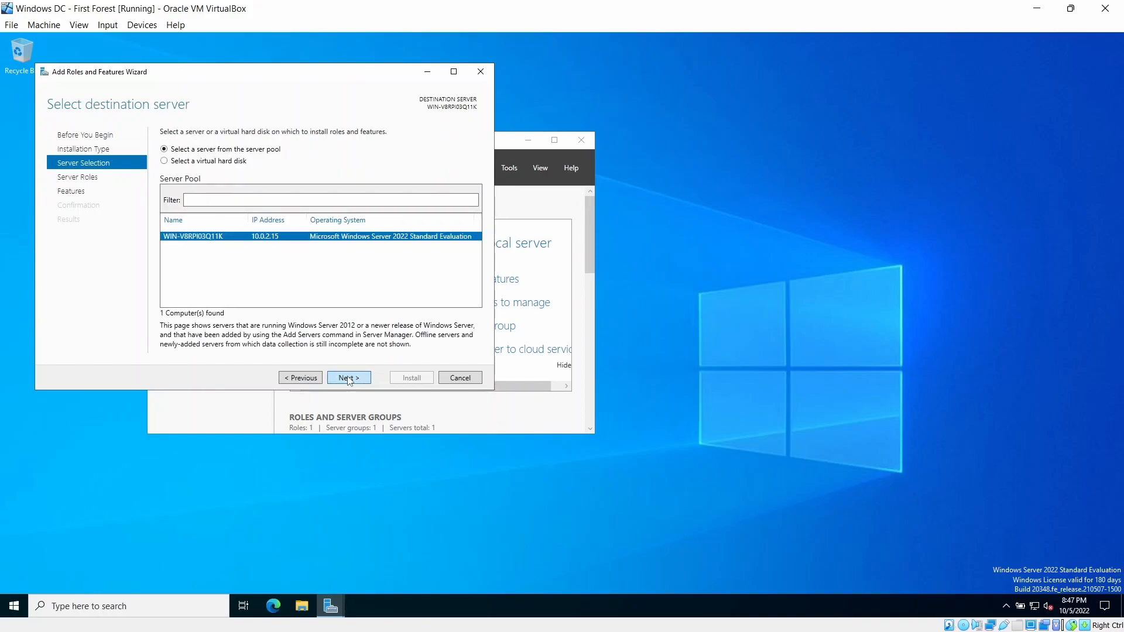
click(348, 378)
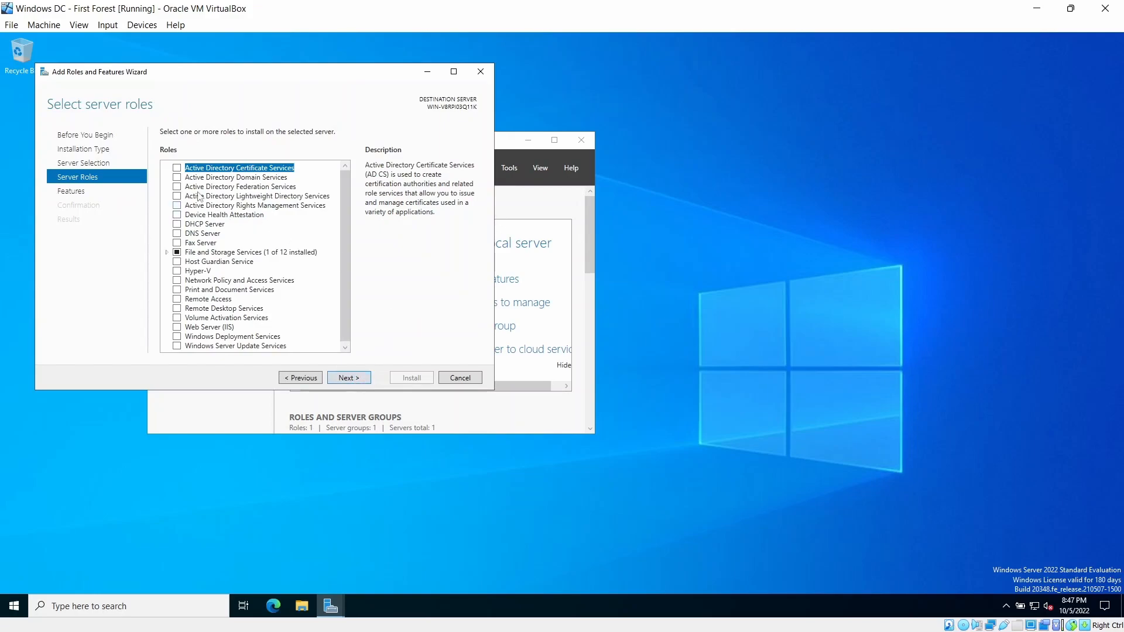
click(178, 178)
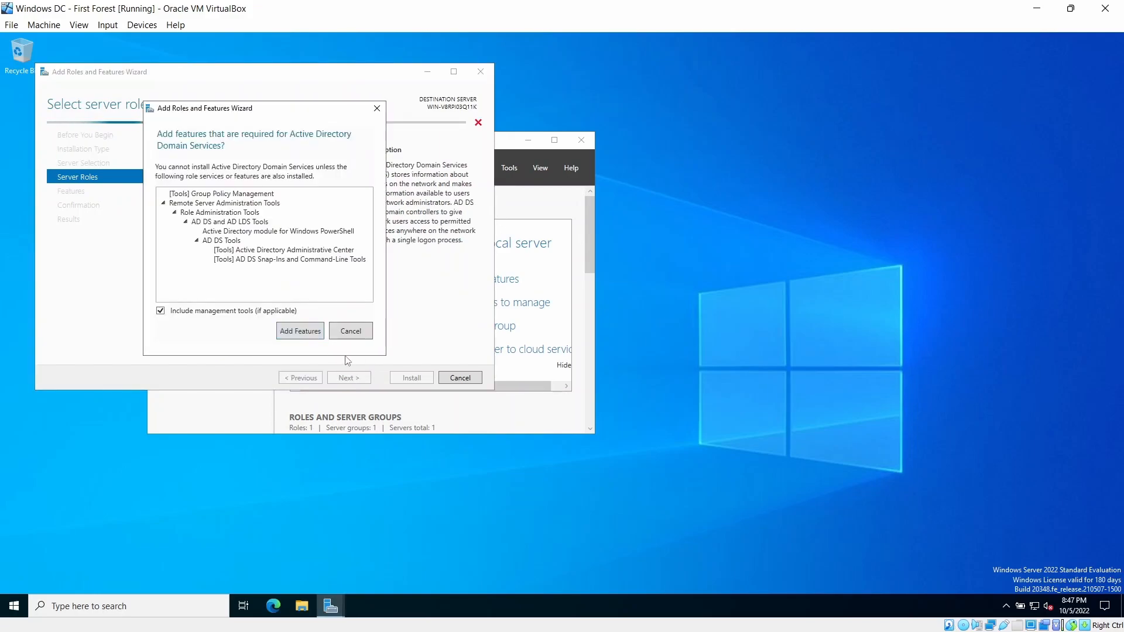
click(306, 334)
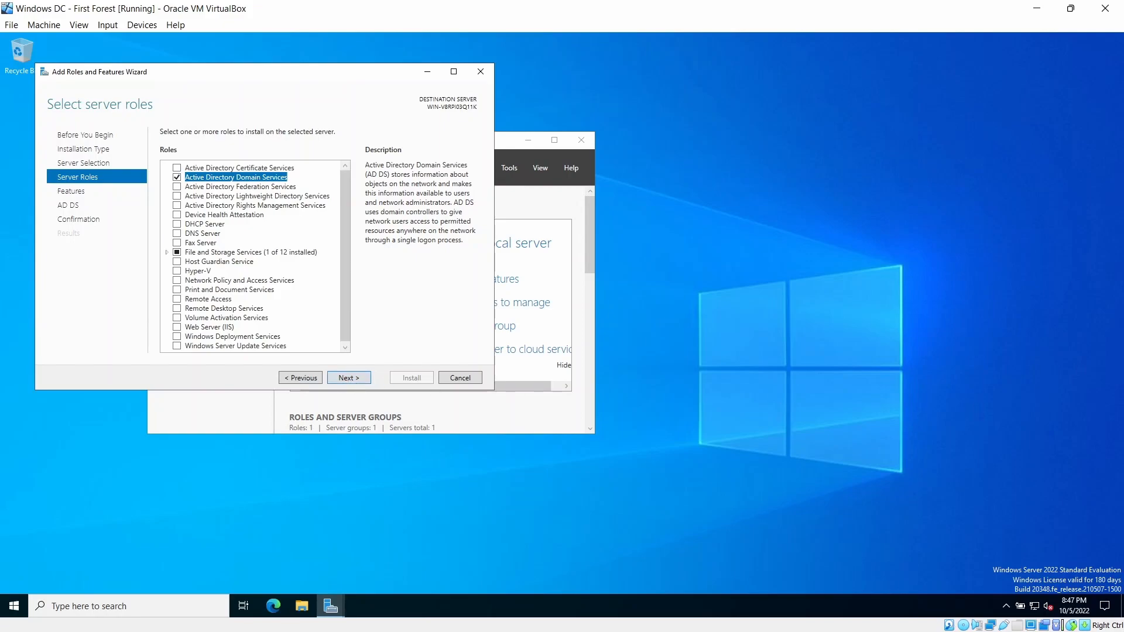
- Install the AD DS role with automatic restart allowed, then close the wizard
click(363, 381)
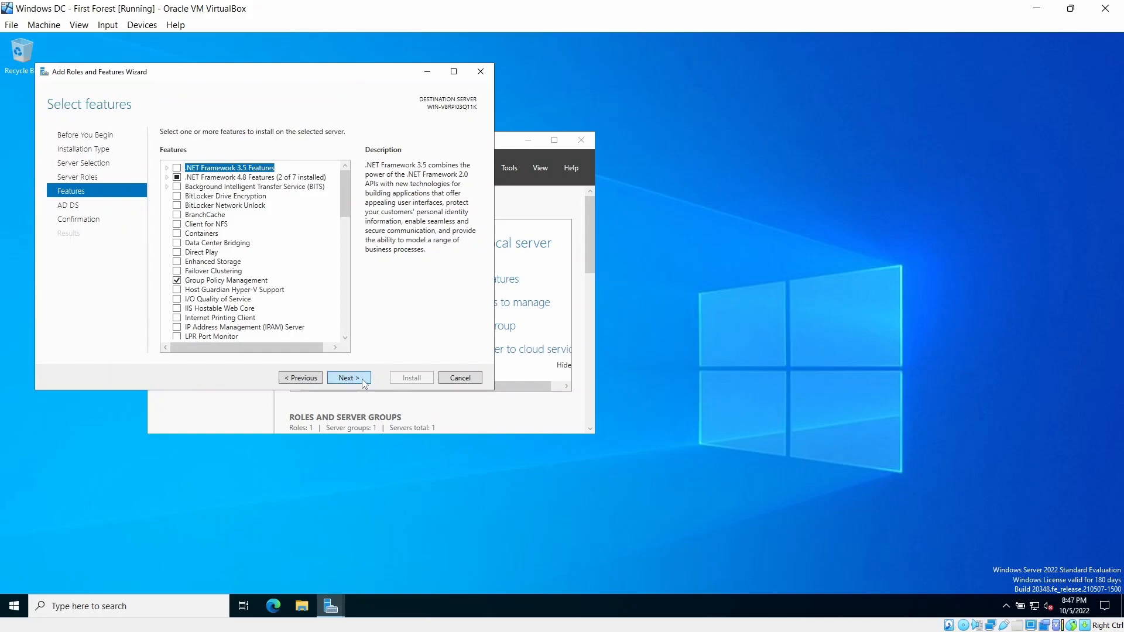
click(365, 382)
click(365, 381)
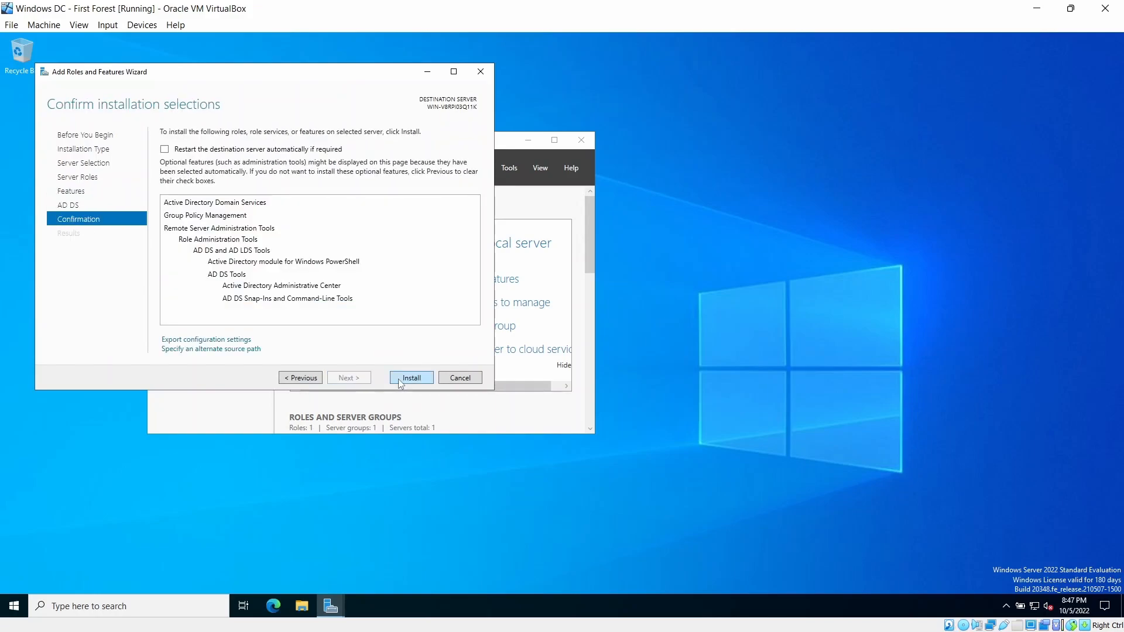
click(310, 151)
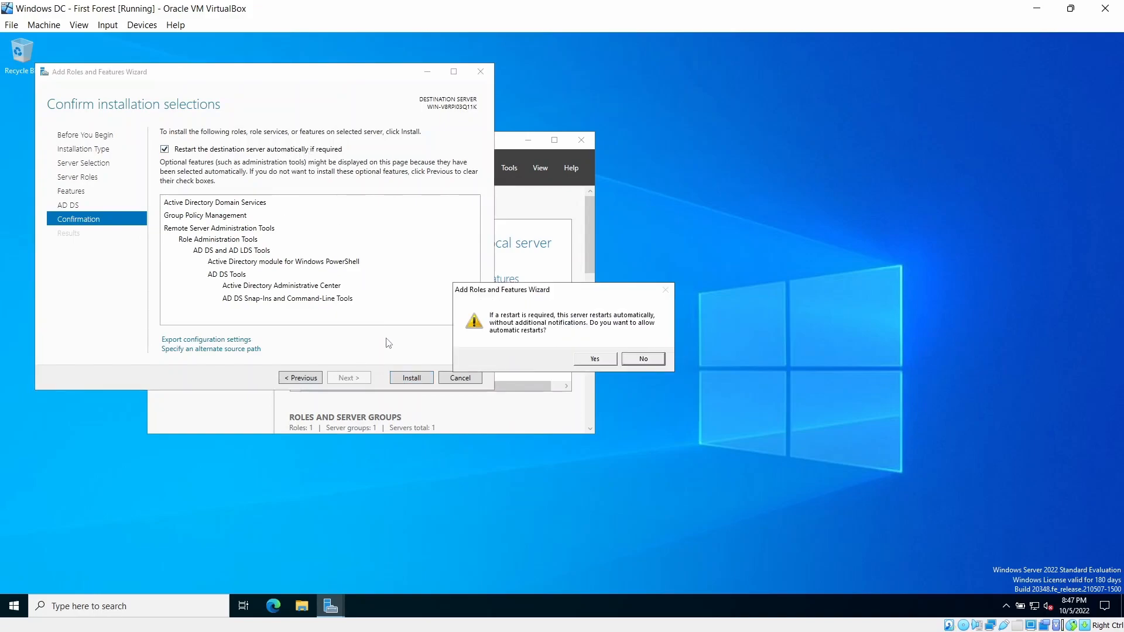
click(600, 363)
click(411, 379)
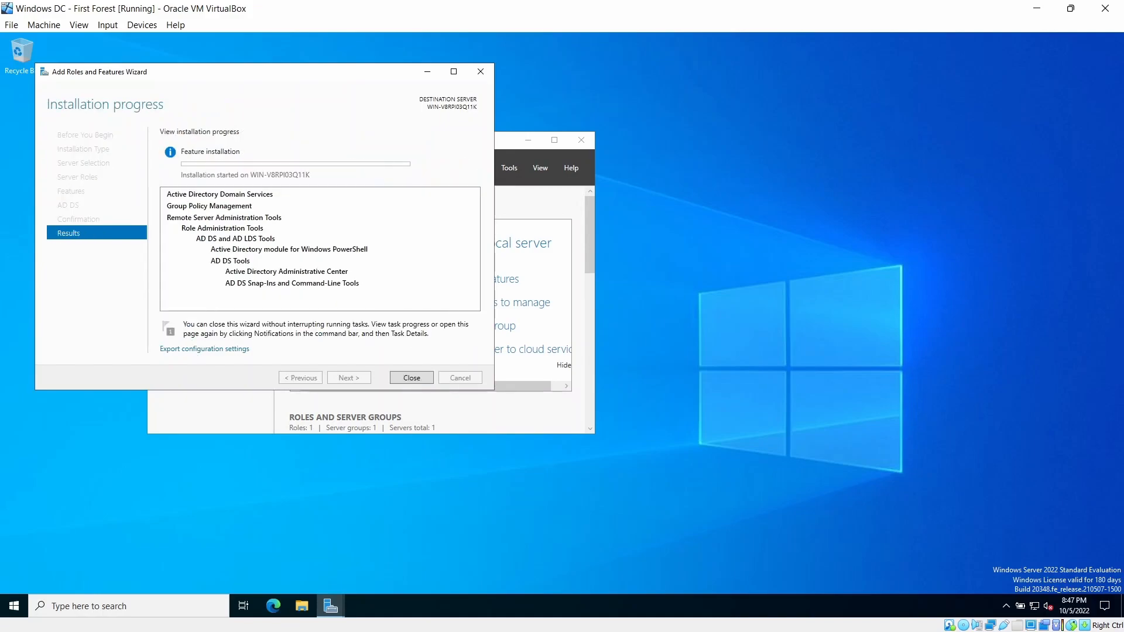
click(412, 377)
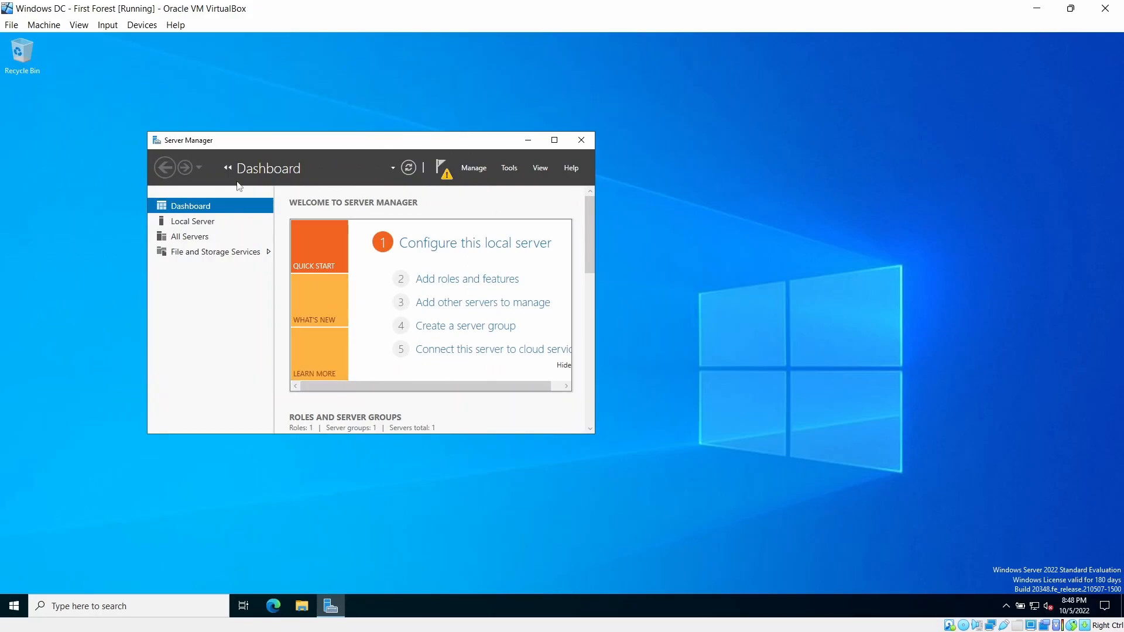
- From the notifications flag, promote the server, adding a new forest with root domain boku.local
click(443, 169)
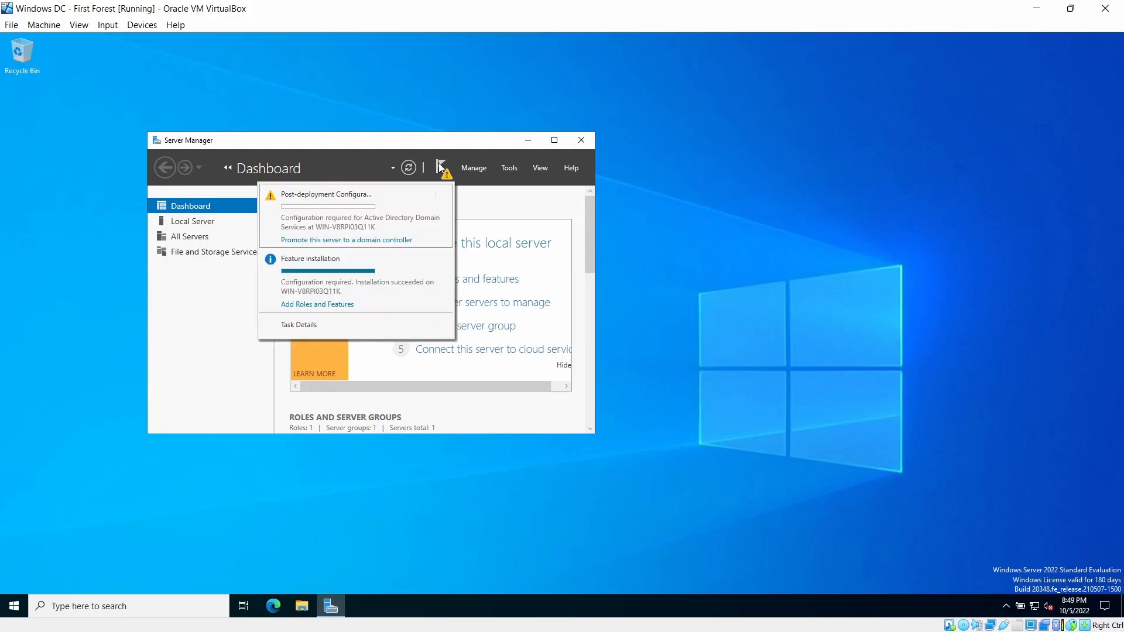
click(353, 241)
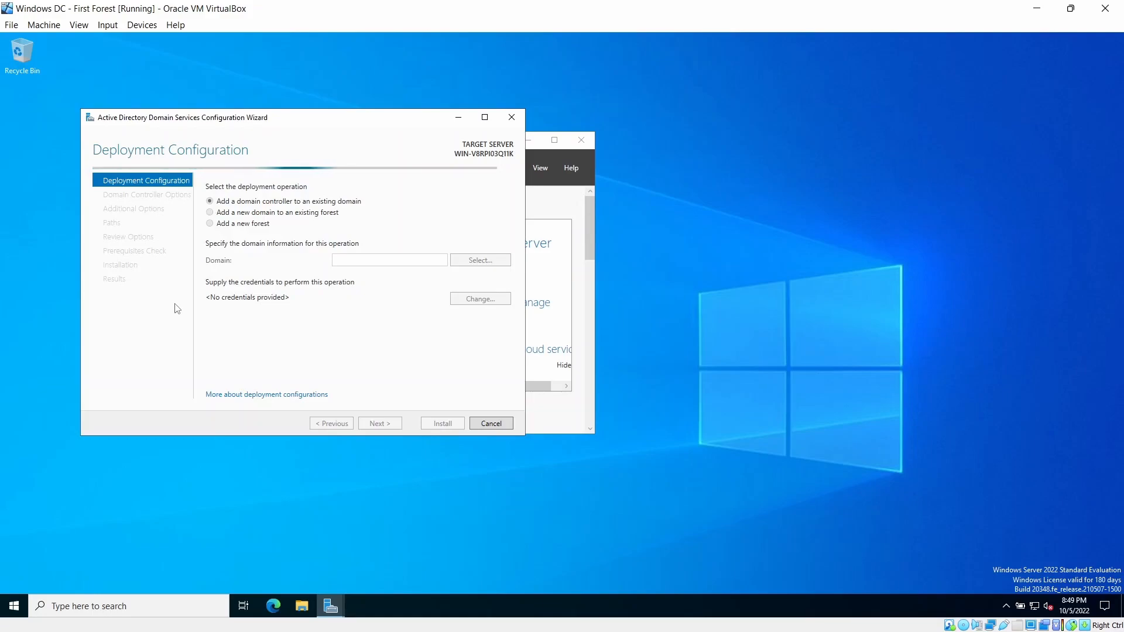
click(241, 224)
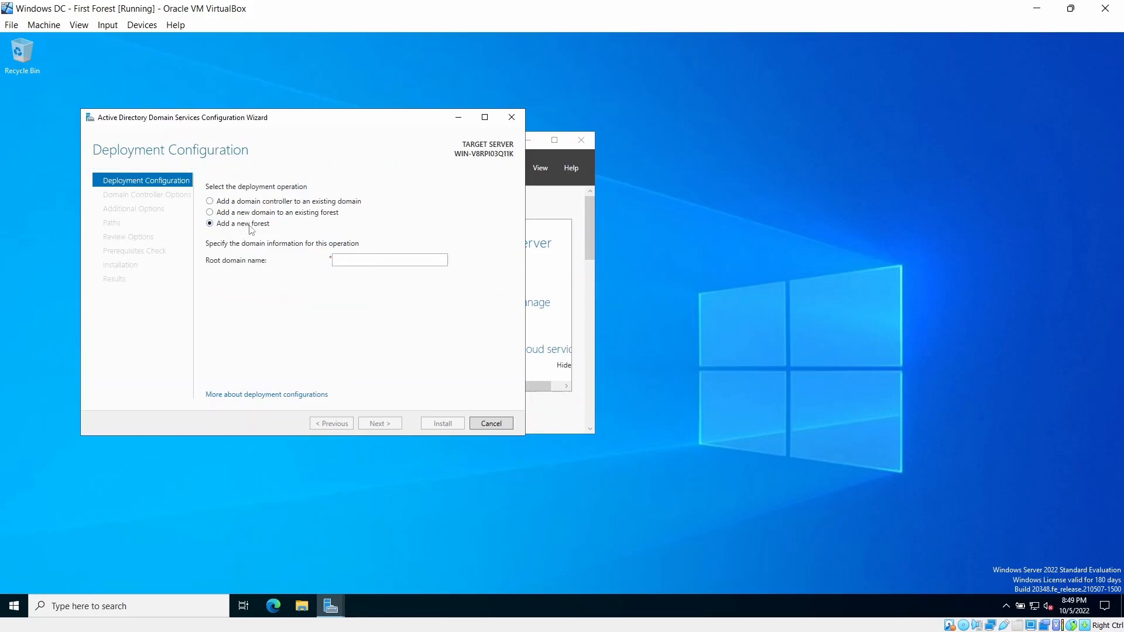
click(340, 260)
text(bo)
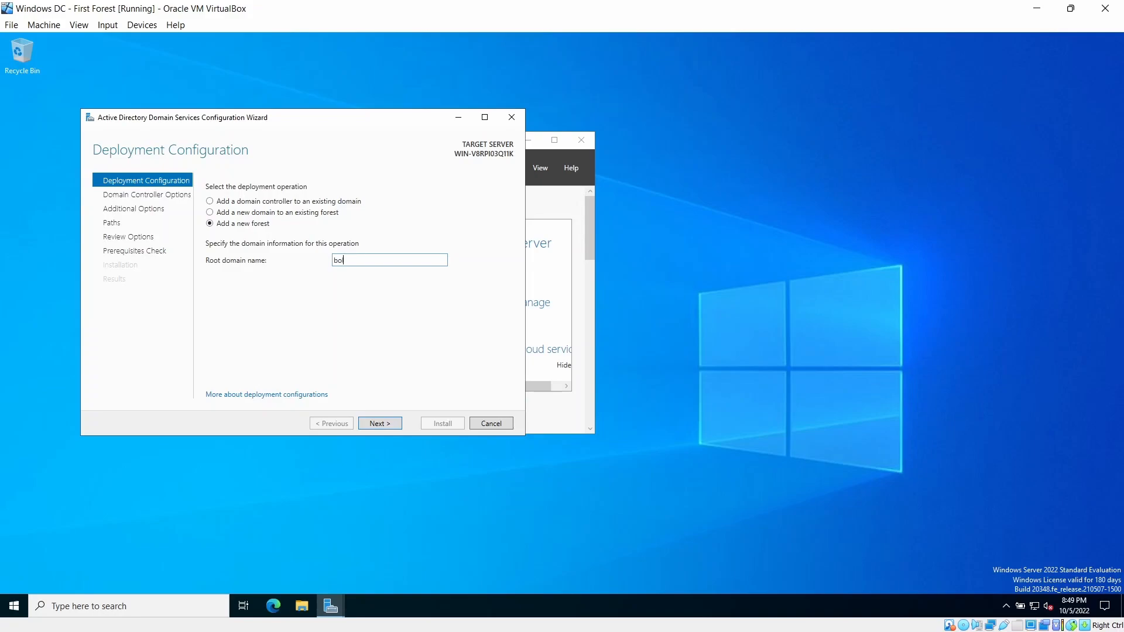
text(ku.local)
click(387, 423)
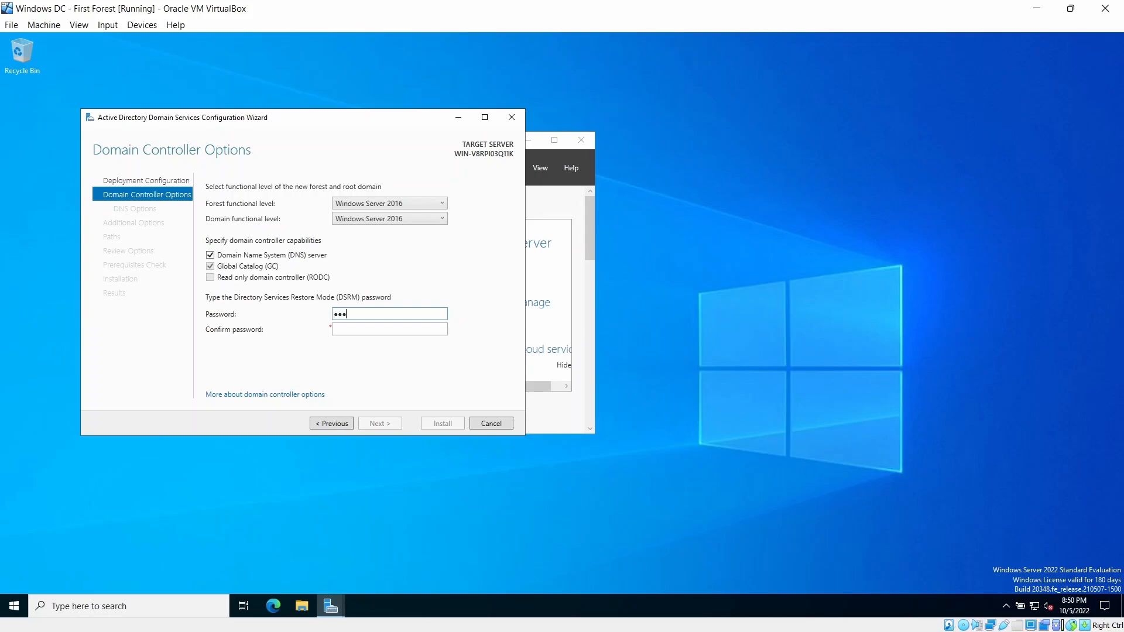
- Enter and confirm the DSRM password, continue to DNS Options, and dismiss the delegation warning
text(••••••)
key(Tab)
text(••••••••••••)
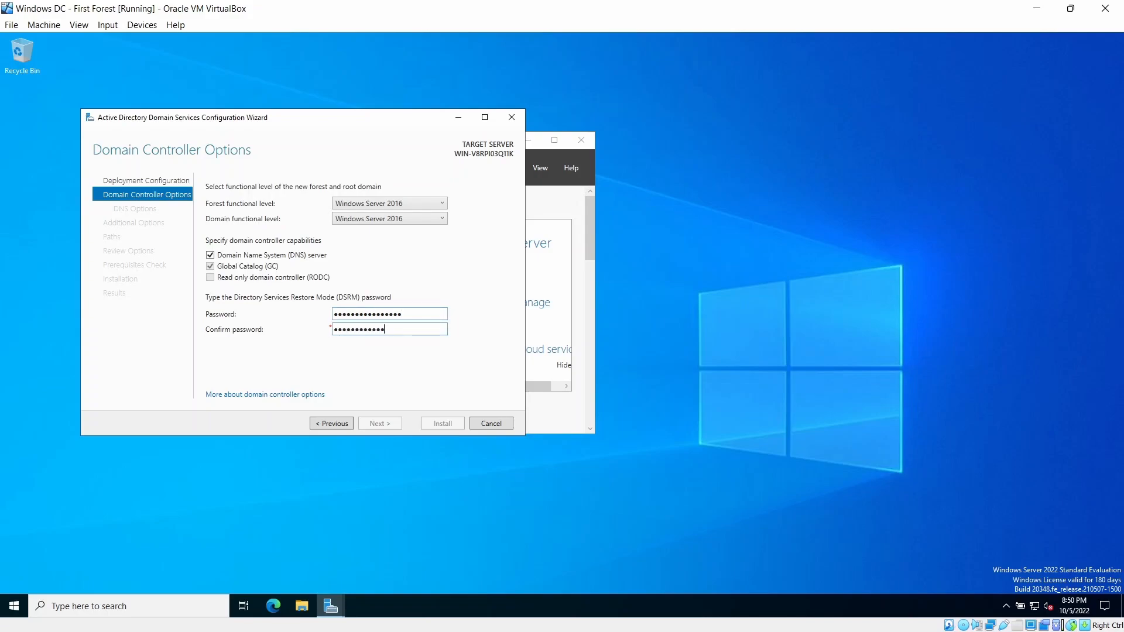
text(•••••)
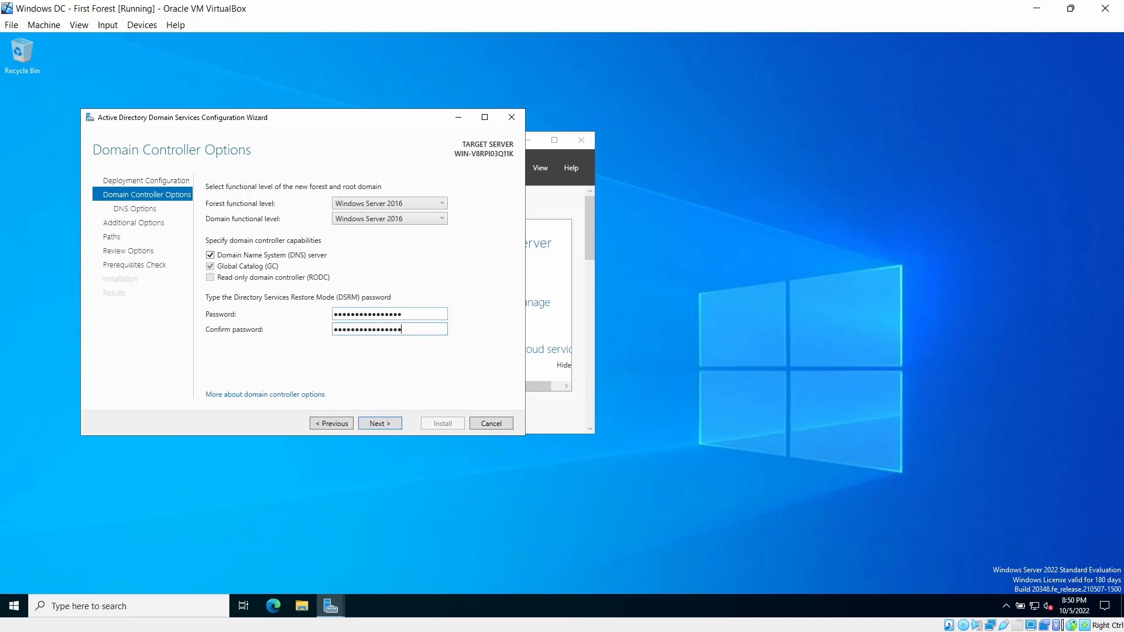
click(391, 426)
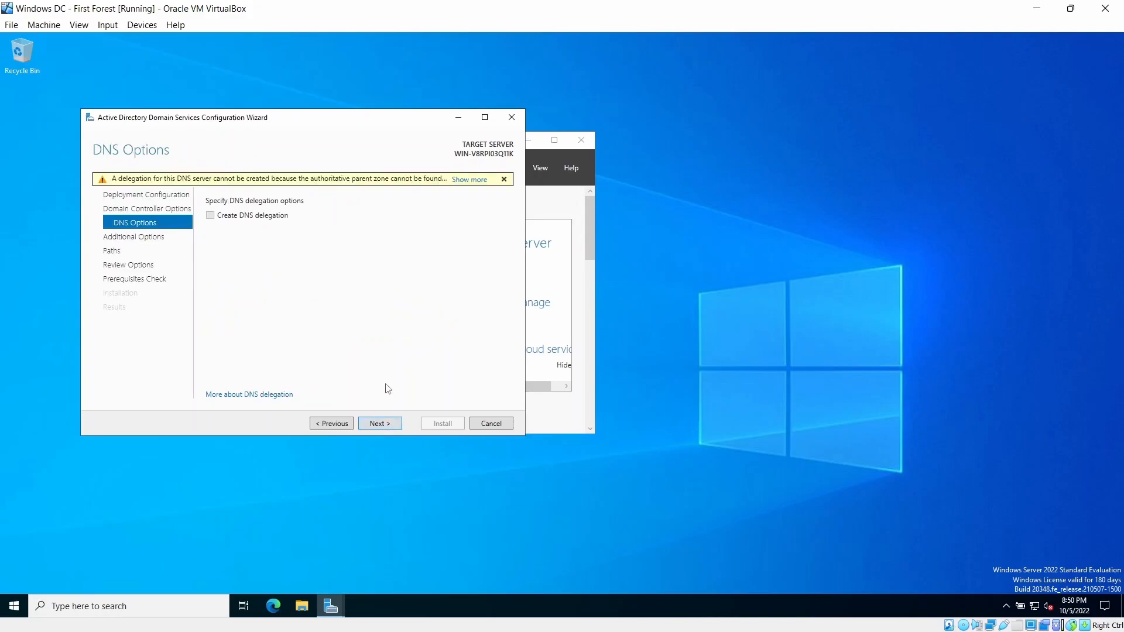
click(471, 179)
key(Return)
- Keep NetBIOS name BOKU and default paths, then install once prerequisite checks pass
click(376, 424)
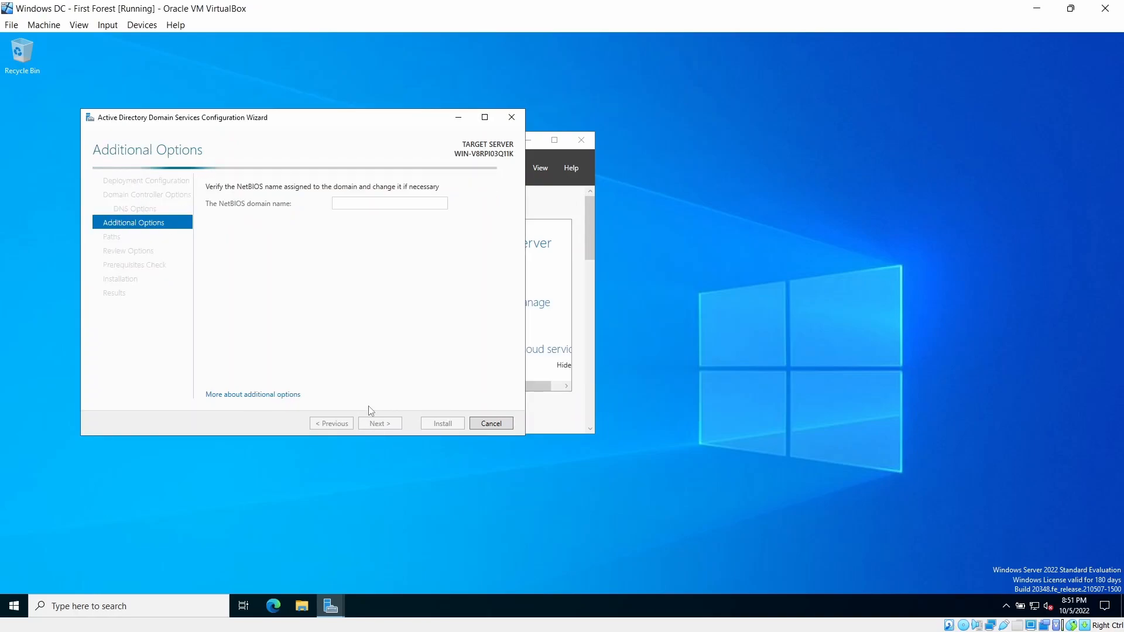
click(395, 426)
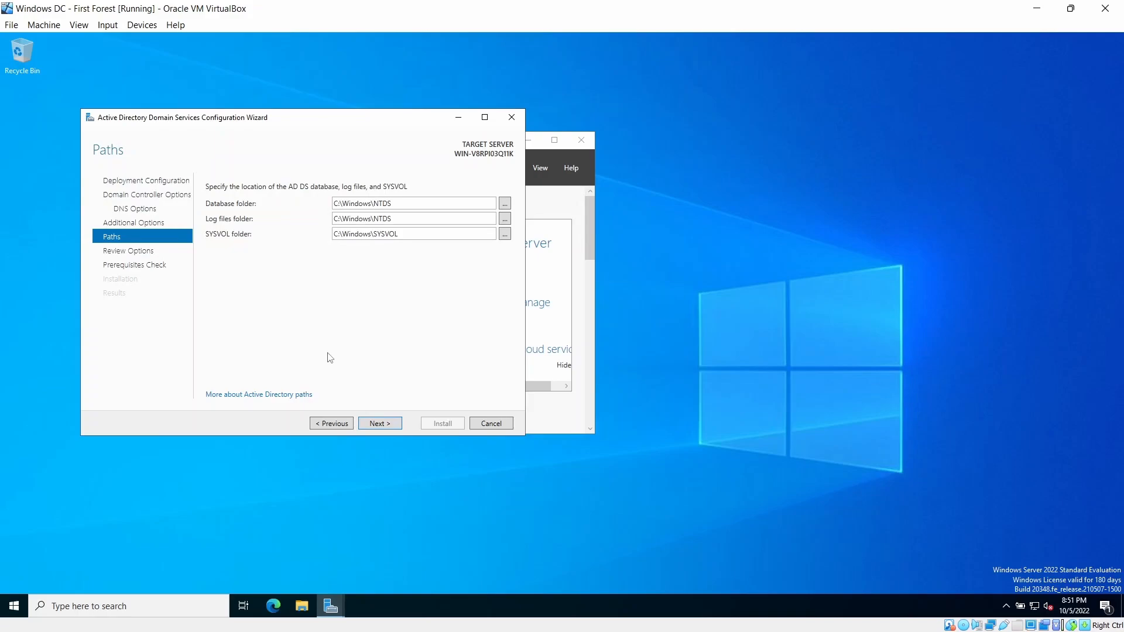
click(391, 425)
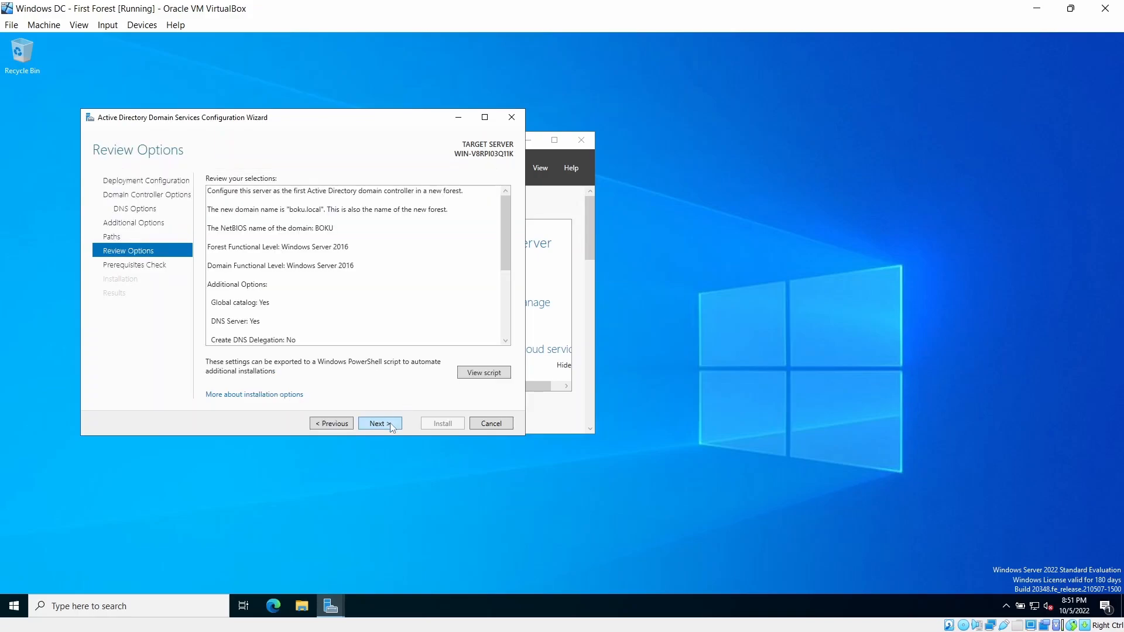
click(391, 425)
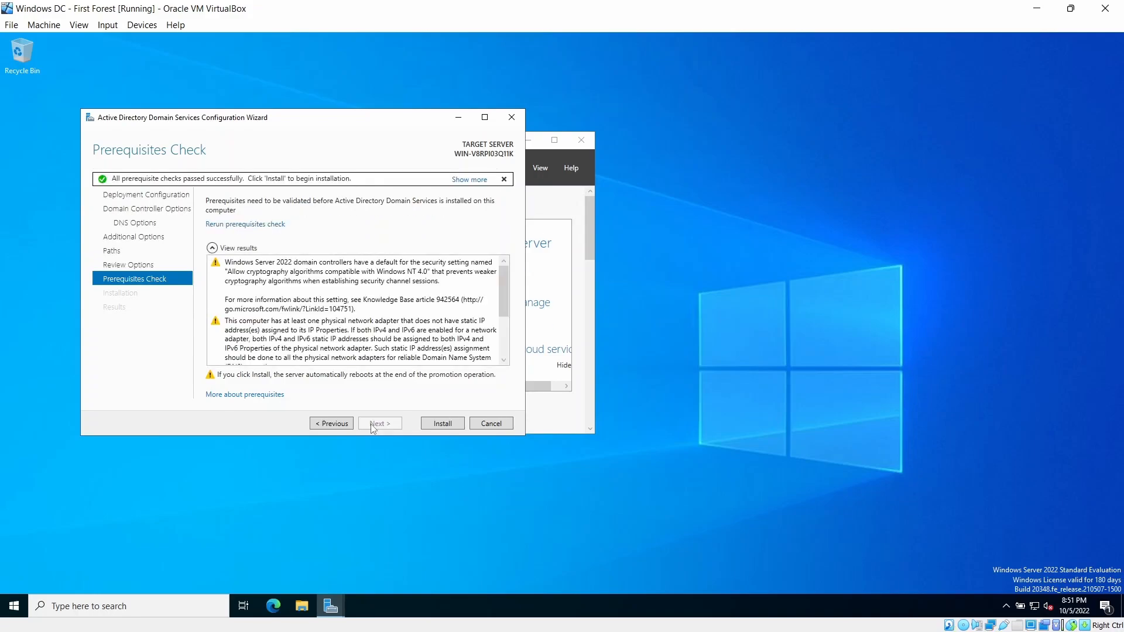
click(437, 424)
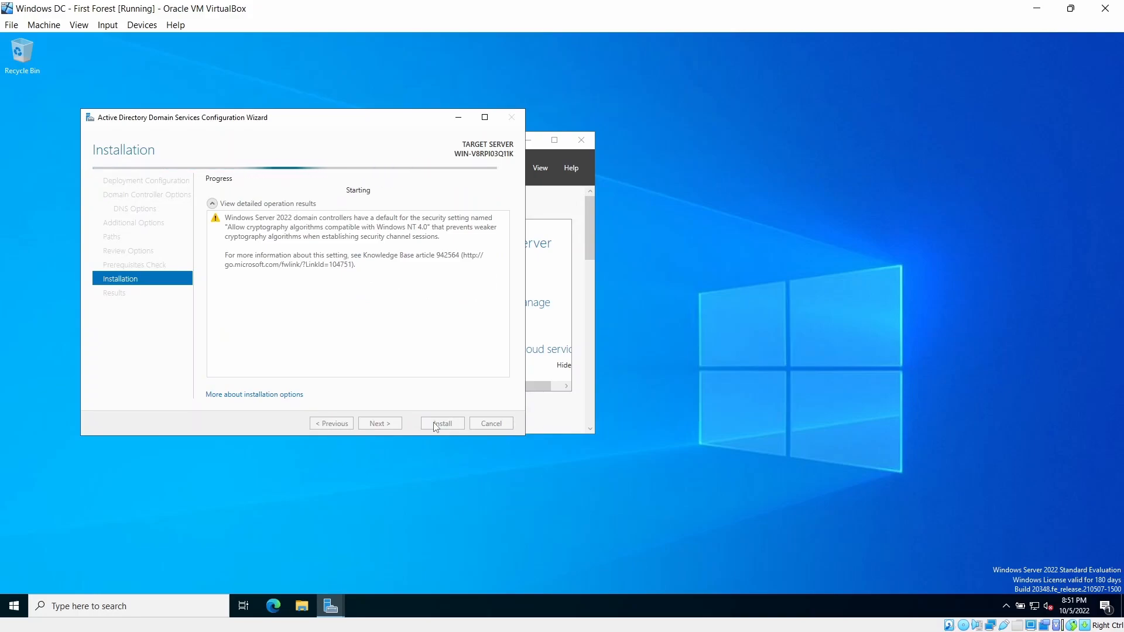